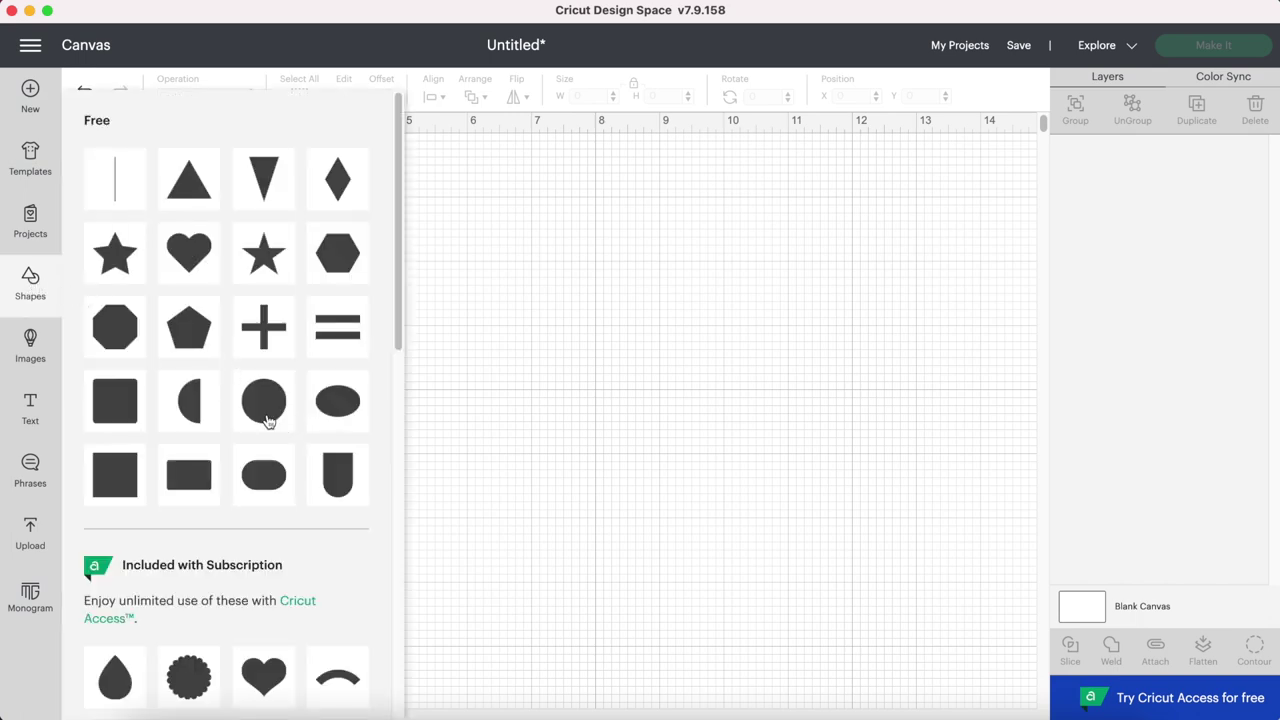
# Step: Insert a circle and enlarge it to 7 inches
pyautogui.click(264, 404)
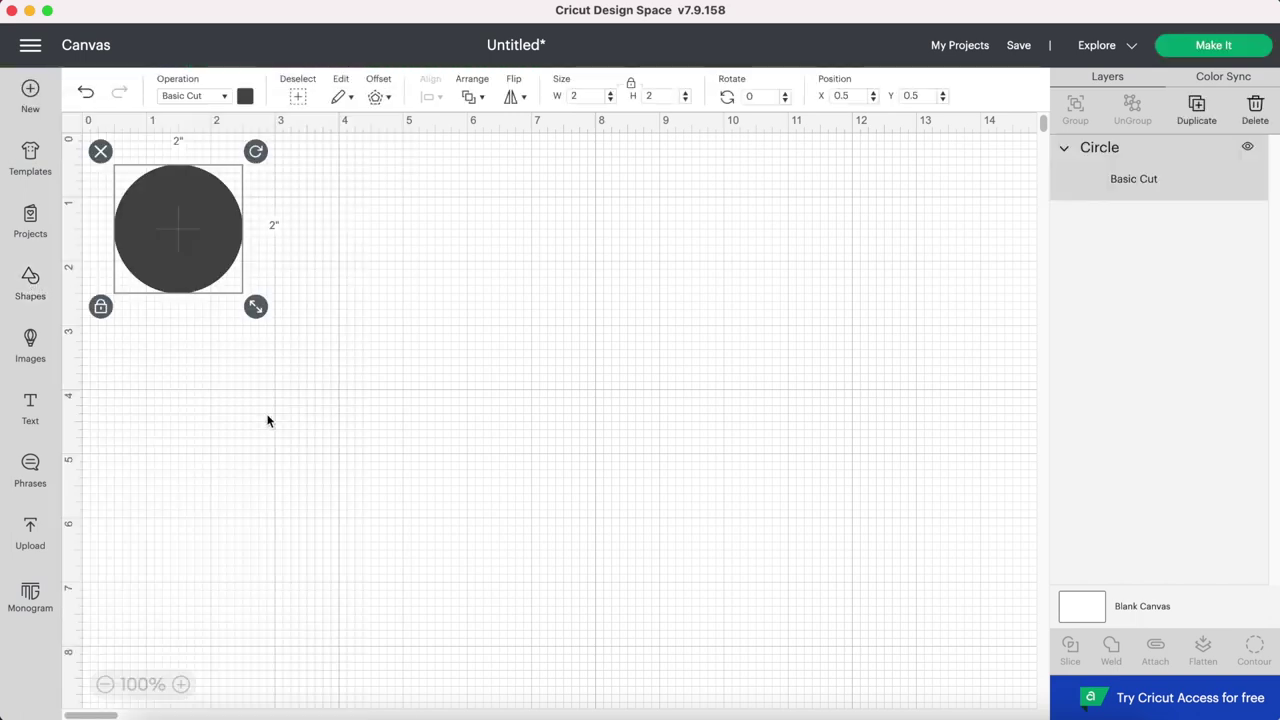
pyautogui.moveTo(256, 306); pyautogui.dragTo(580, 630)
# Step: Duplicate the 7-inch circle and colour the copy white
pyautogui.rightClick(412, 455)
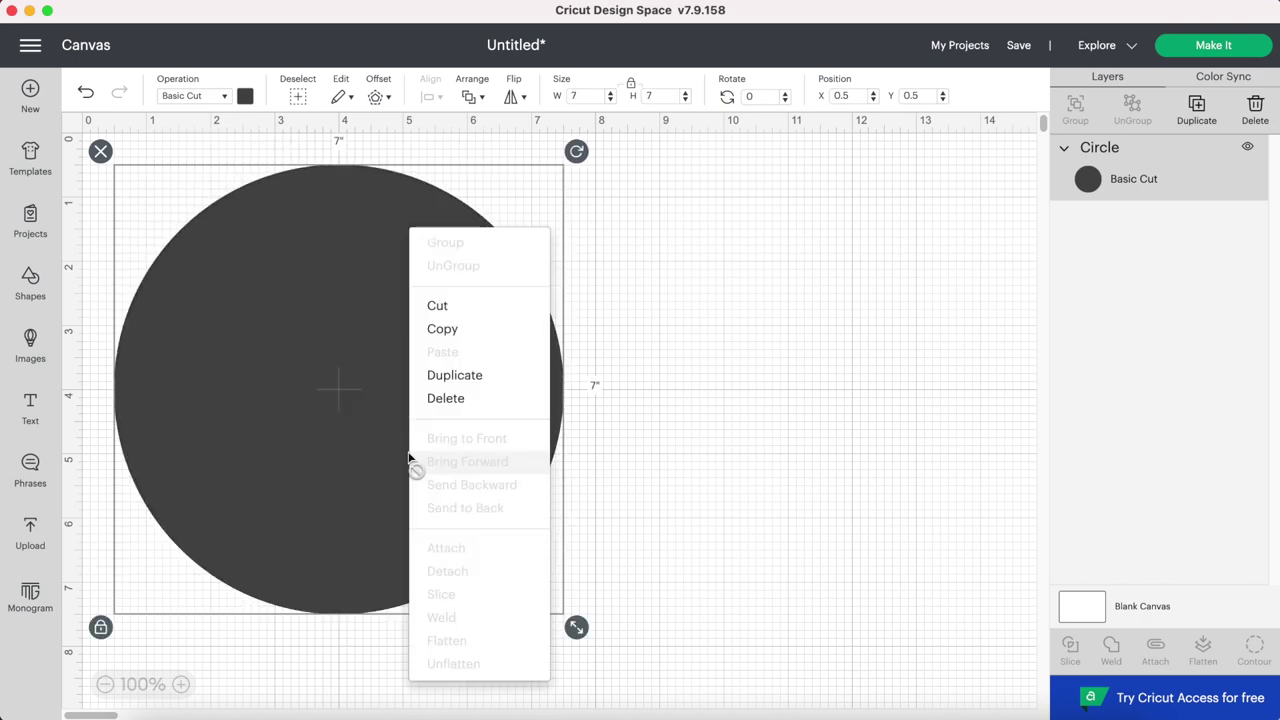
pyautogui.click(441, 380)
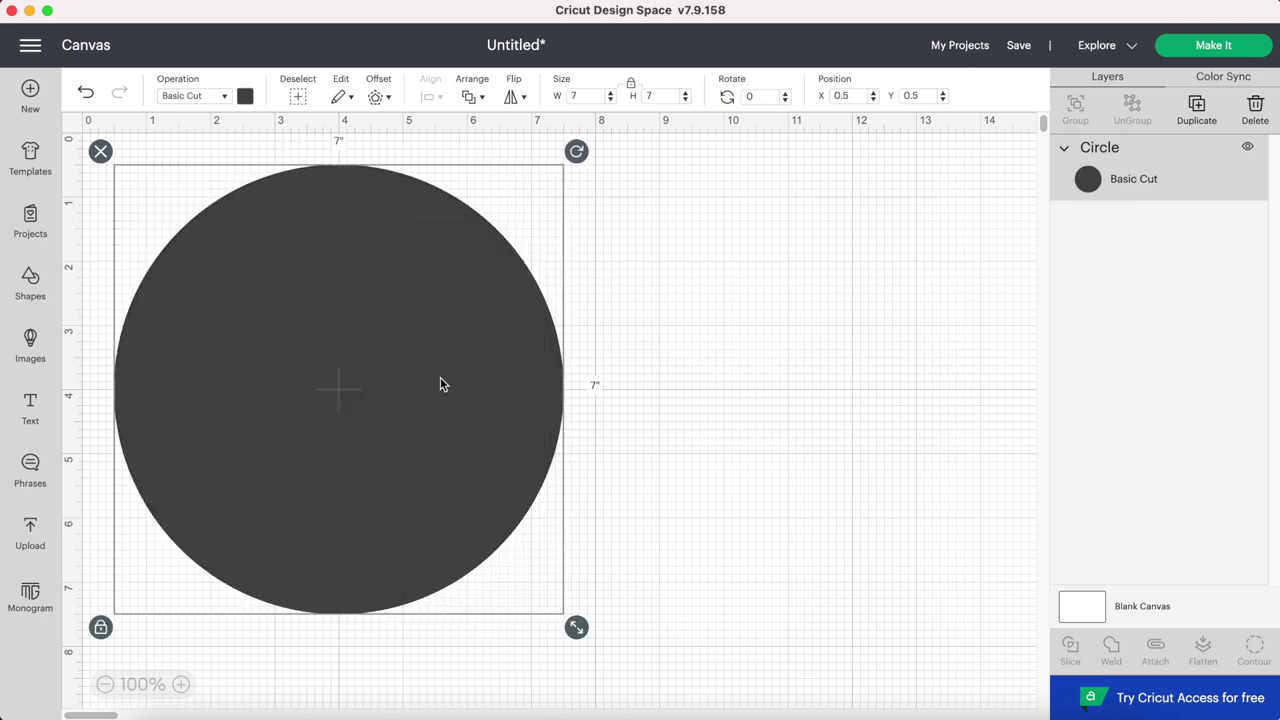
pyautogui.press('super+d')
pyautogui.click(245, 97)
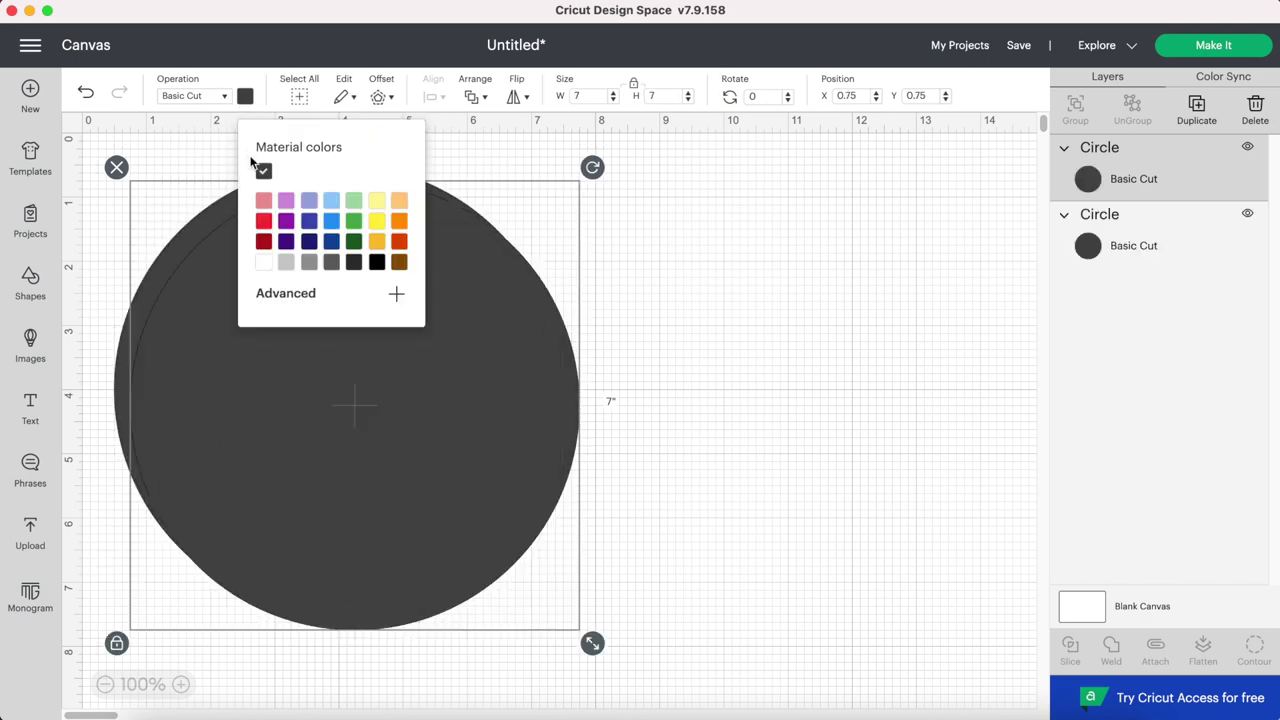
pyautogui.click(263, 263)
# Step: Shrink the white circle to about 6.57 inches and centre it on the dark circle
pyautogui.moveTo(592, 643); pyautogui.dragTo(562, 614)
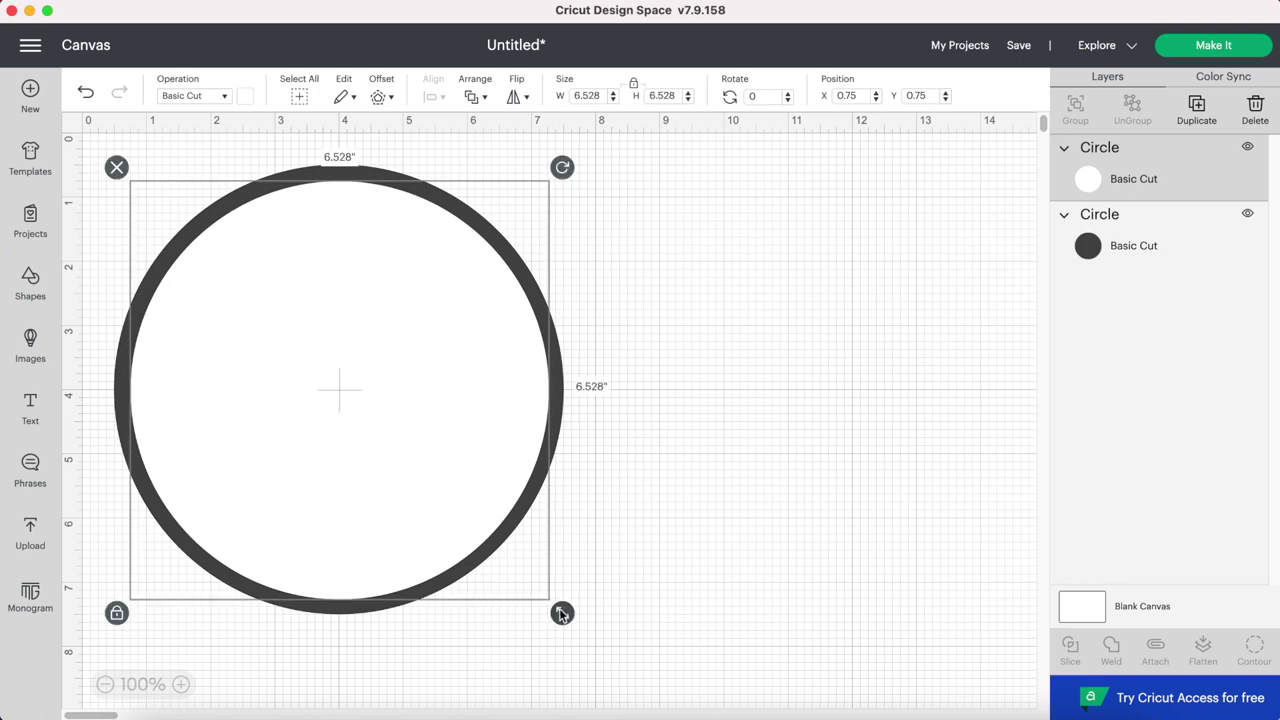
pyautogui.moveTo(409, 443); pyautogui.dragTo(400, 437)
pyautogui.moveTo(467, 500); pyautogui.dragTo(465, 501)
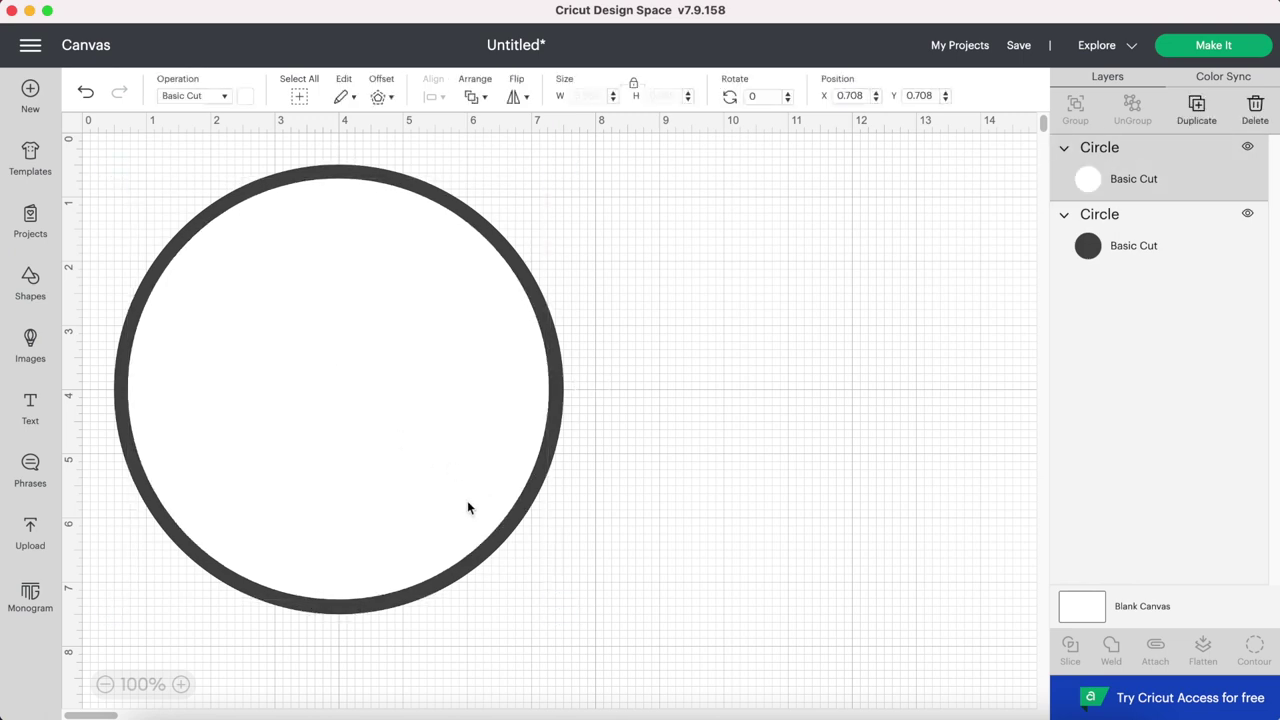
# Step: Slice the two overlapping circles to cut a ring
pyautogui.click(626, 592)
pyautogui.moveTo(585, 173); pyautogui.dragTo(265, 614)
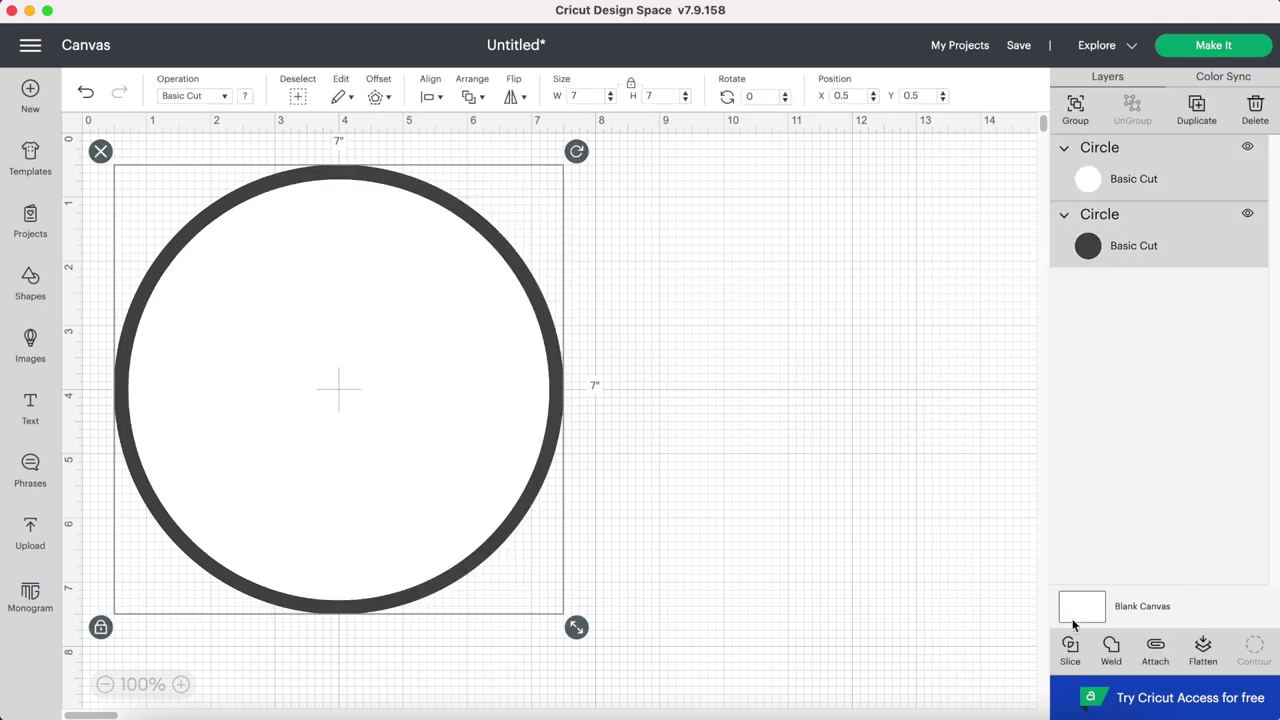
pyautogui.click(1070, 650)
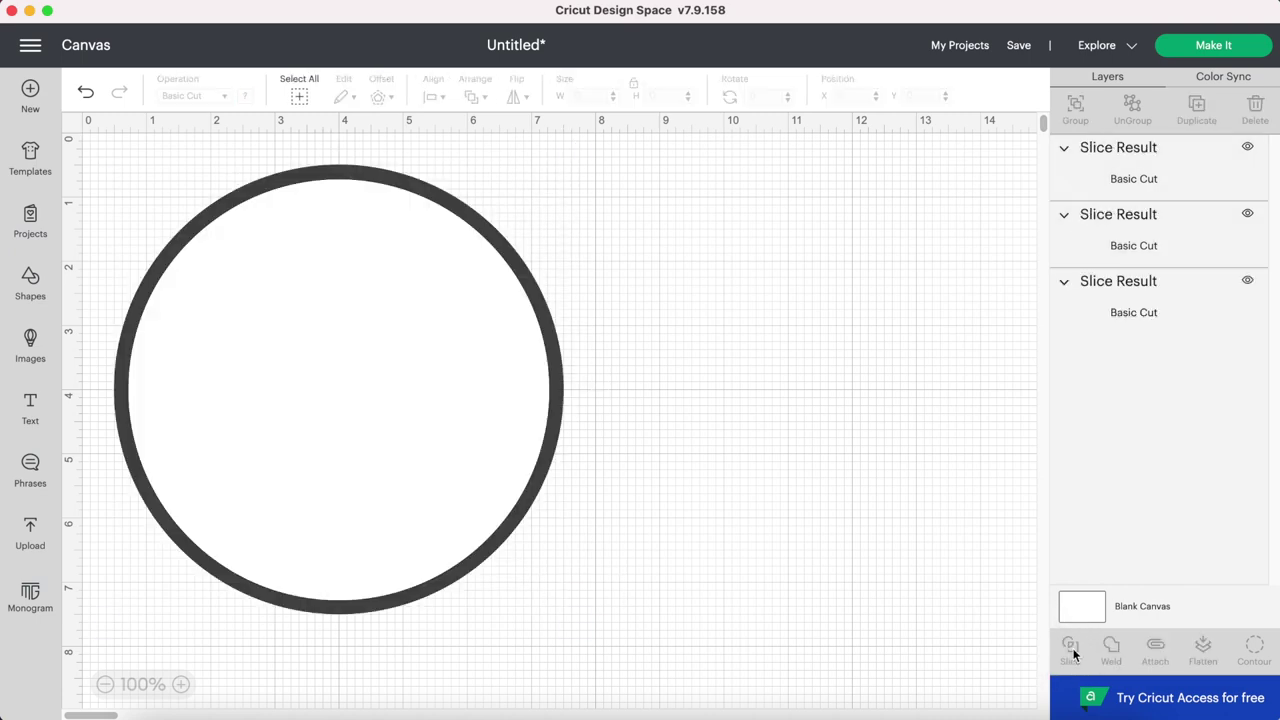
# Step: Pull the slice results apart and delete the dark and white discs, keeping only the ring
pyautogui.moveTo(489, 449); pyautogui.dragTo(917, 605)
pyautogui.moveTo(468, 400); pyautogui.dragTo(713, 376)
pyautogui.moveTo(208, 436); pyautogui.dragTo(255, 564)
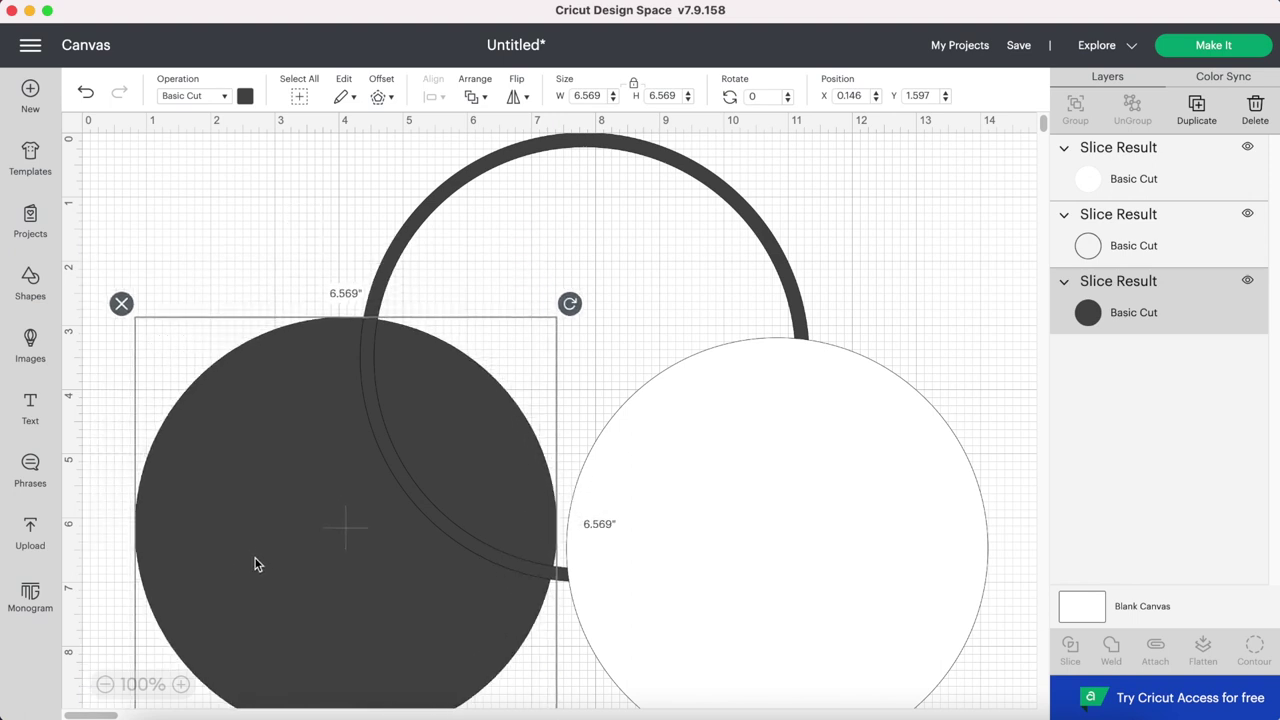
pyautogui.press('Delete')
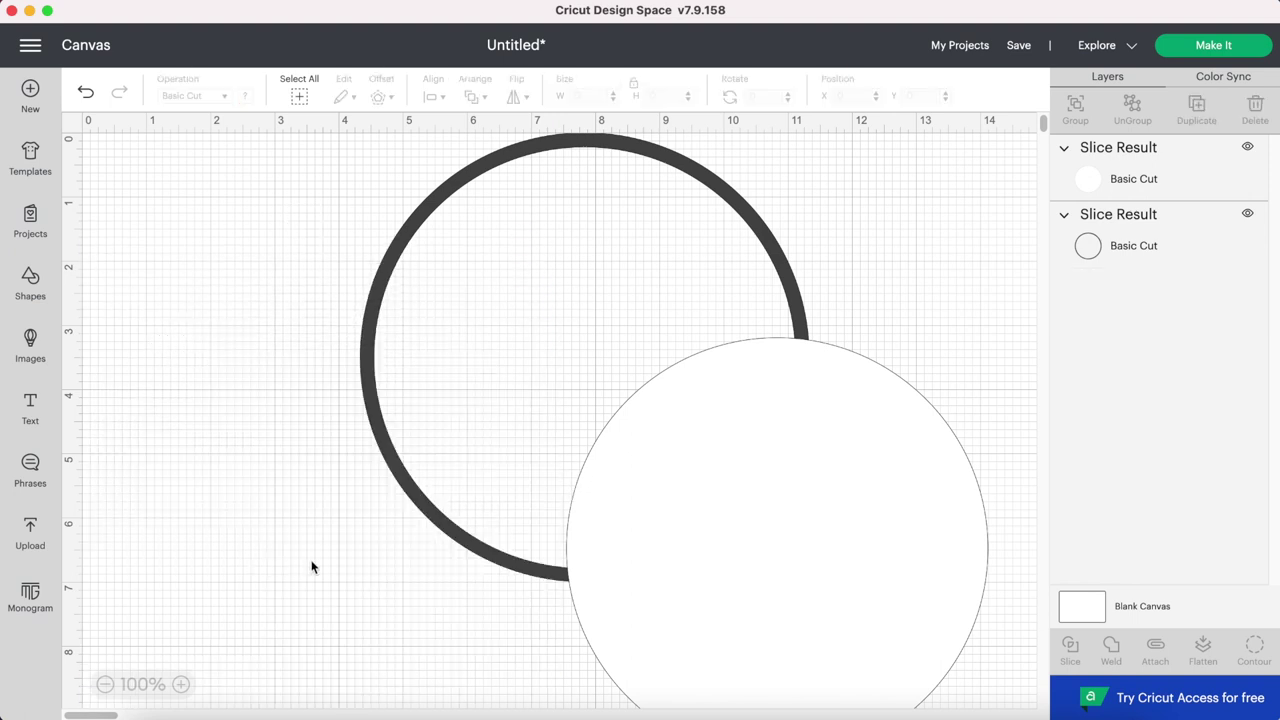
pyautogui.moveTo(460, 410); pyautogui.dragTo(217, 409)
pyautogui.click(857, 563)
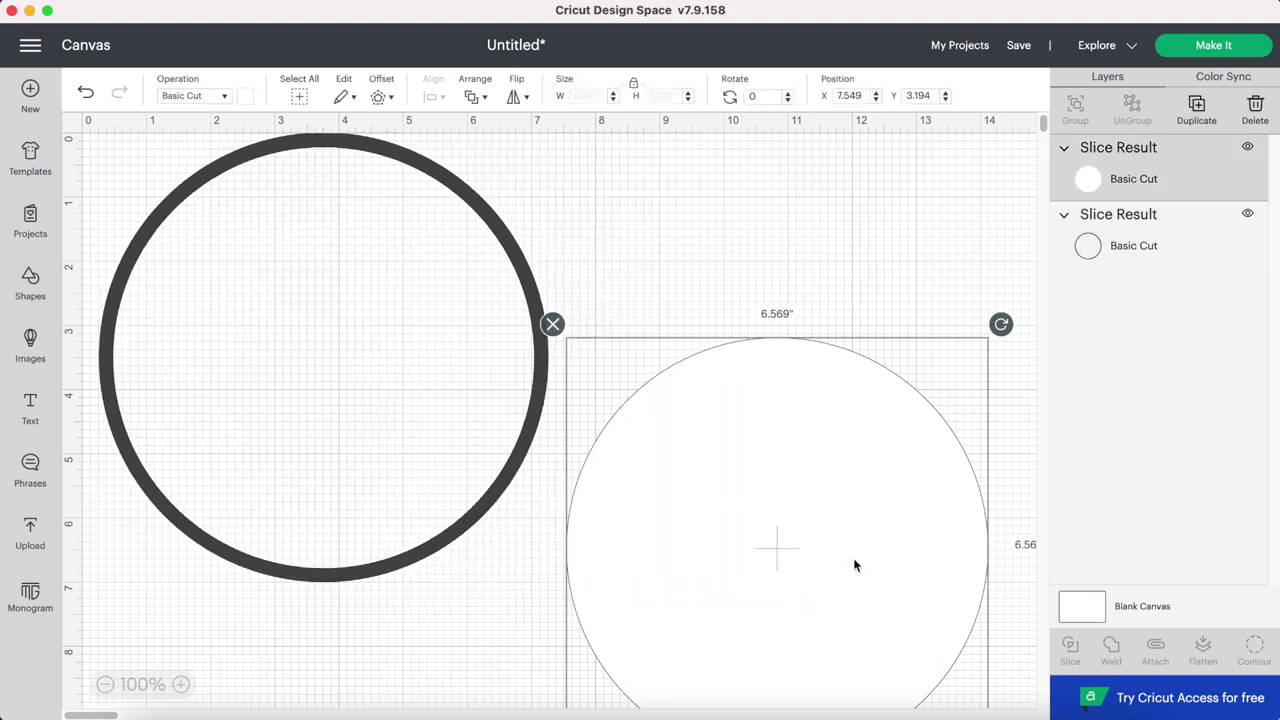
pyautogui.press('Delete')
# Step: Duplicate the ring, shrink the copy and centre it inside the outer ring with a gap wide enough for lettering
pyautogui.click(449, 374)
pyautogui.rightClick(449, 376)
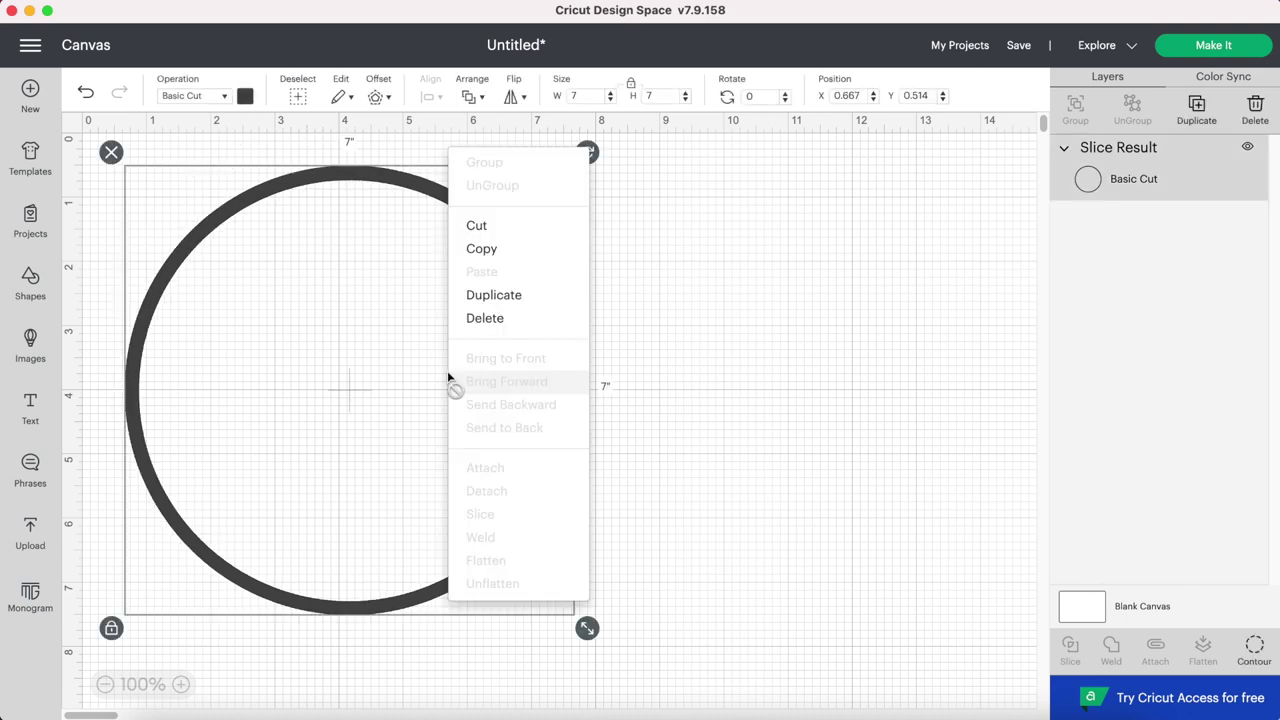
pyautogui.click(494, 295)
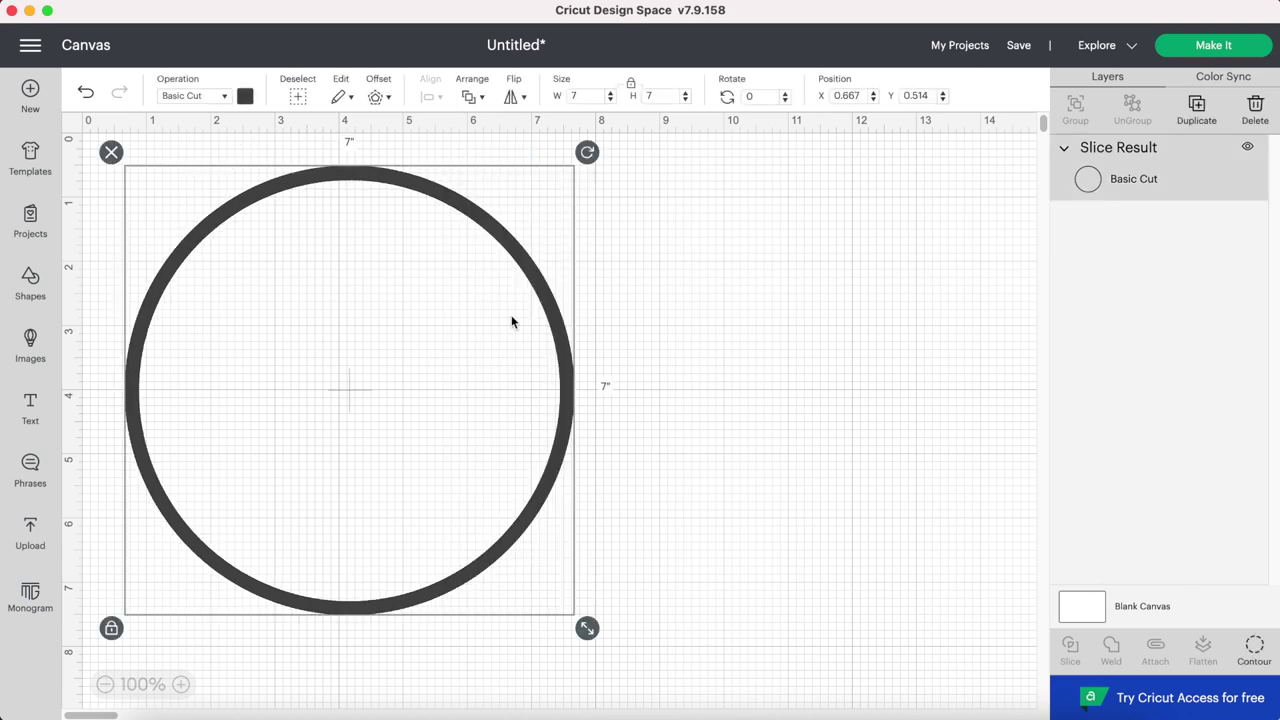
pyautogui.moveTo(603, 644); pyautogui.dragTo(547, 583)
pyautogui.moveTo(442, 440); pyautogui.dragTo(454, 455)
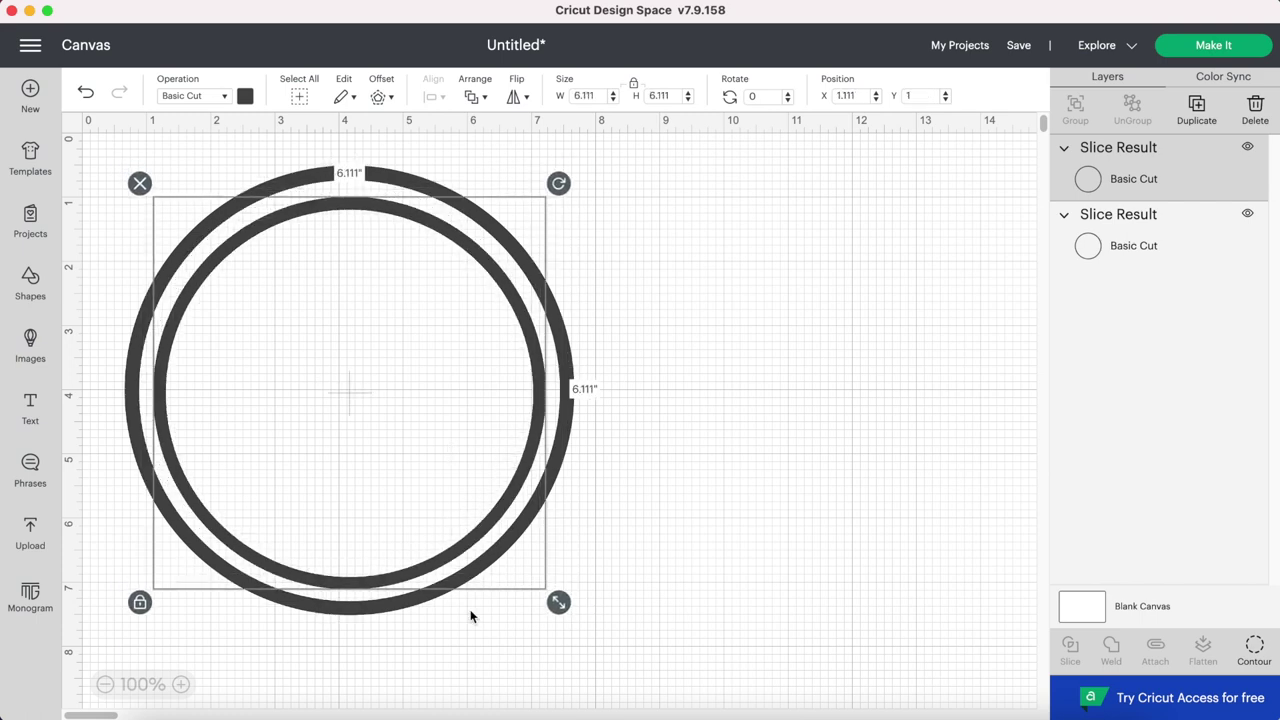
pyautogui.click(136, 273)
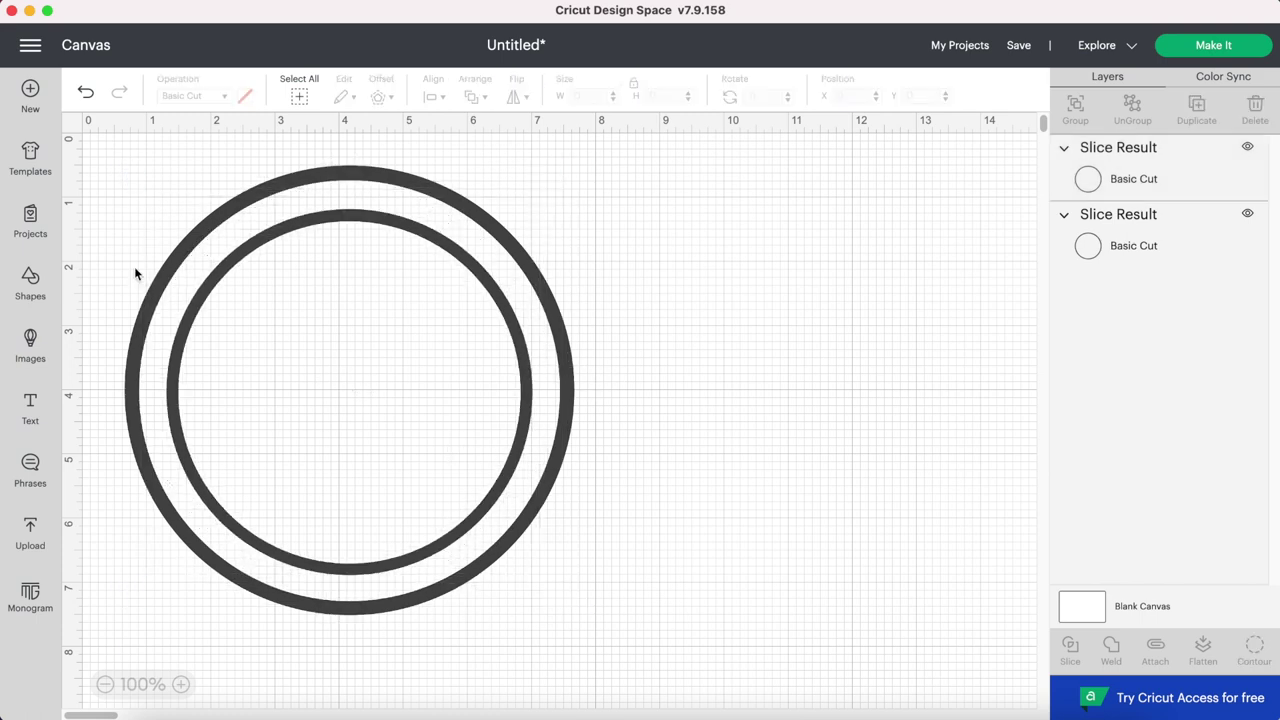
# Step: Add the text "BACKYARD BBQ" to the canvas
pyautogui.click(31, 410)
pyautogui.write('B')
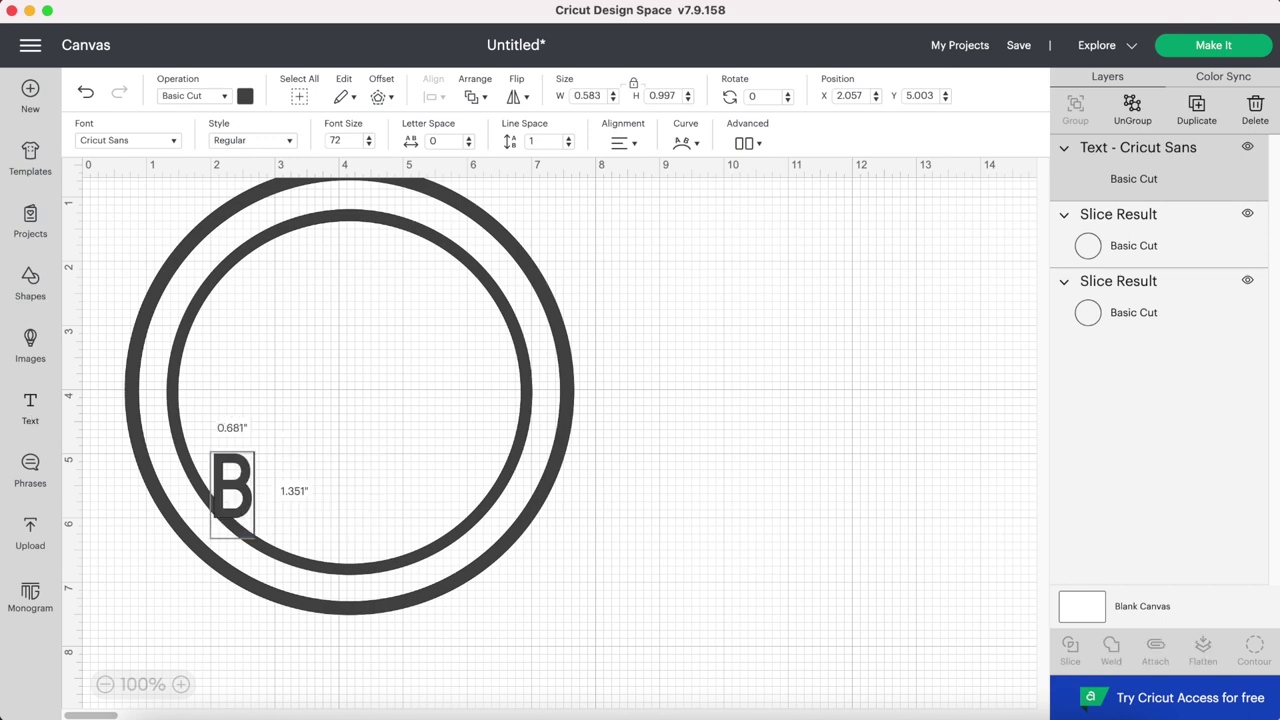
pyautogui.write('ACKYA')
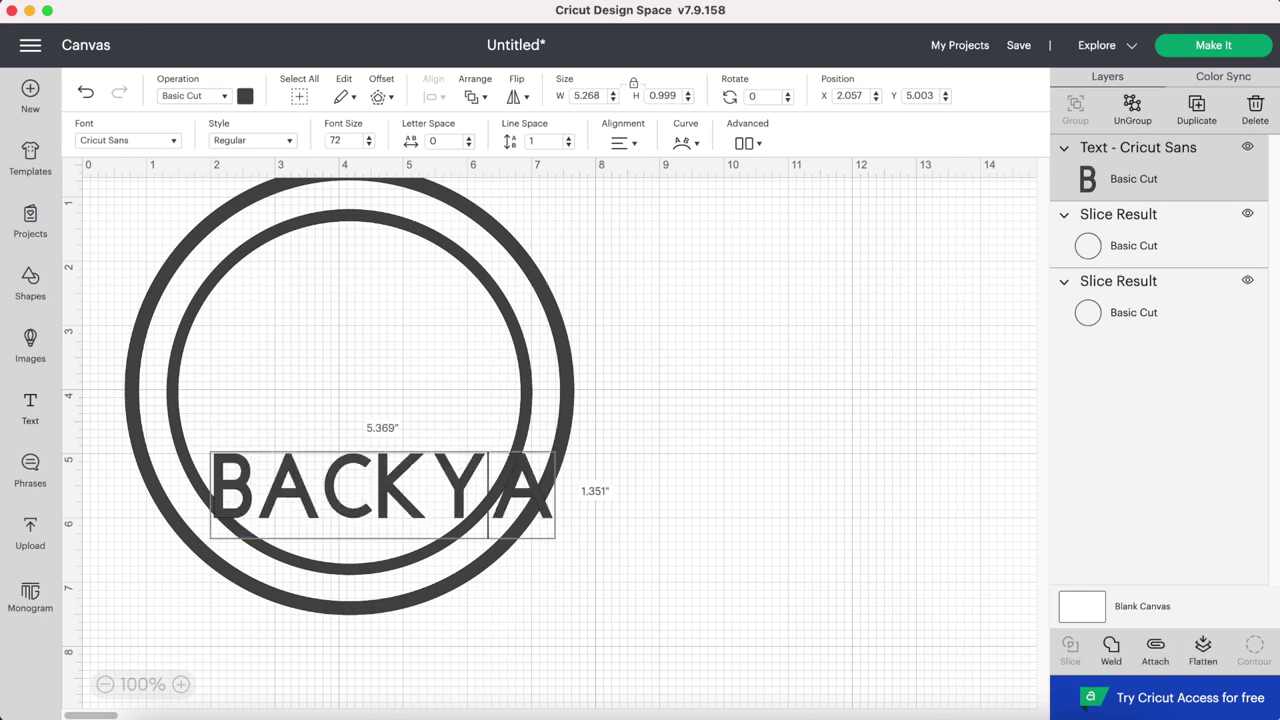
pyautogui.write('RD BBQ')
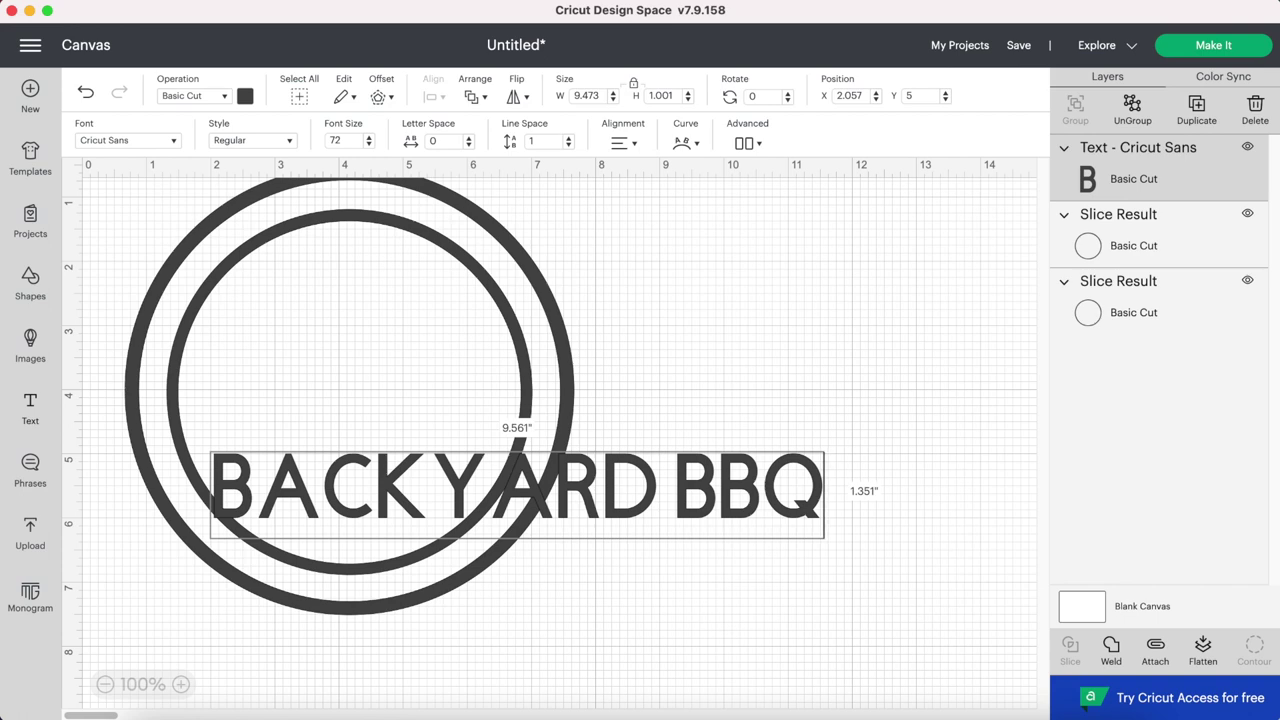
# Step: Set the "BACKYARD BBQ" text in Microsoft Sans Serif at font size 13.92
pyautogui.press('super+a')
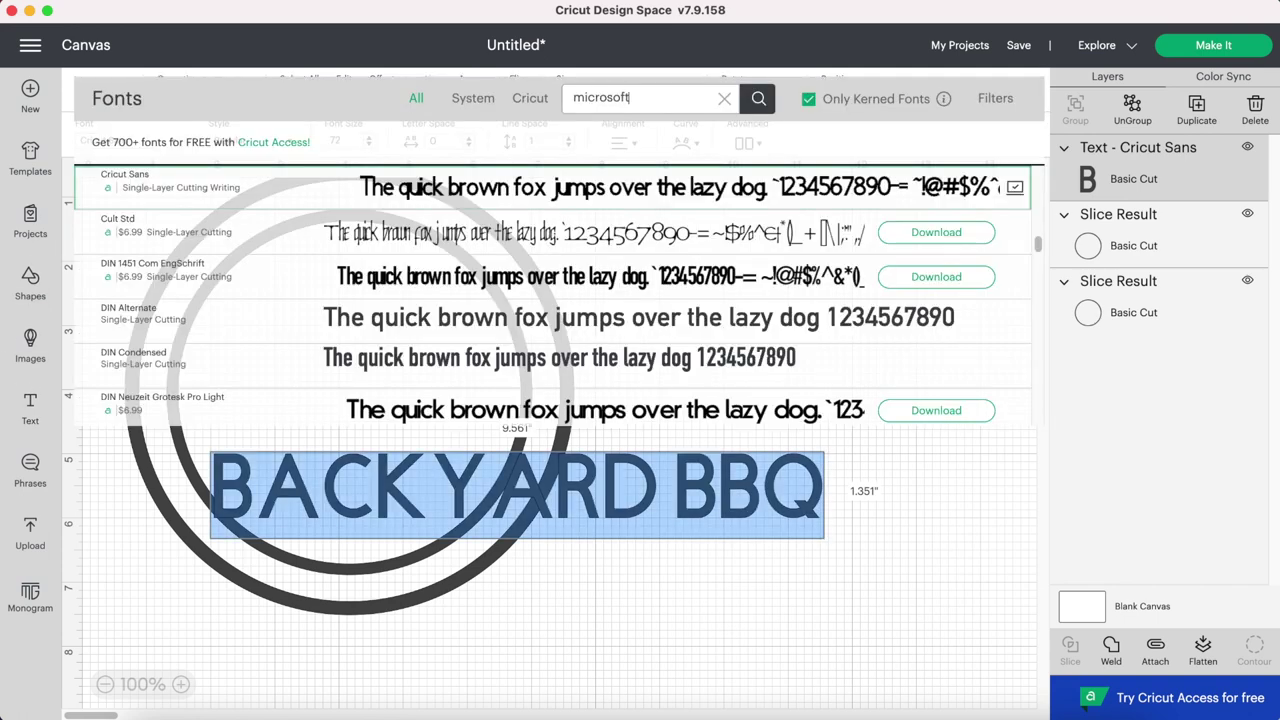
pyautogui.press('Return')
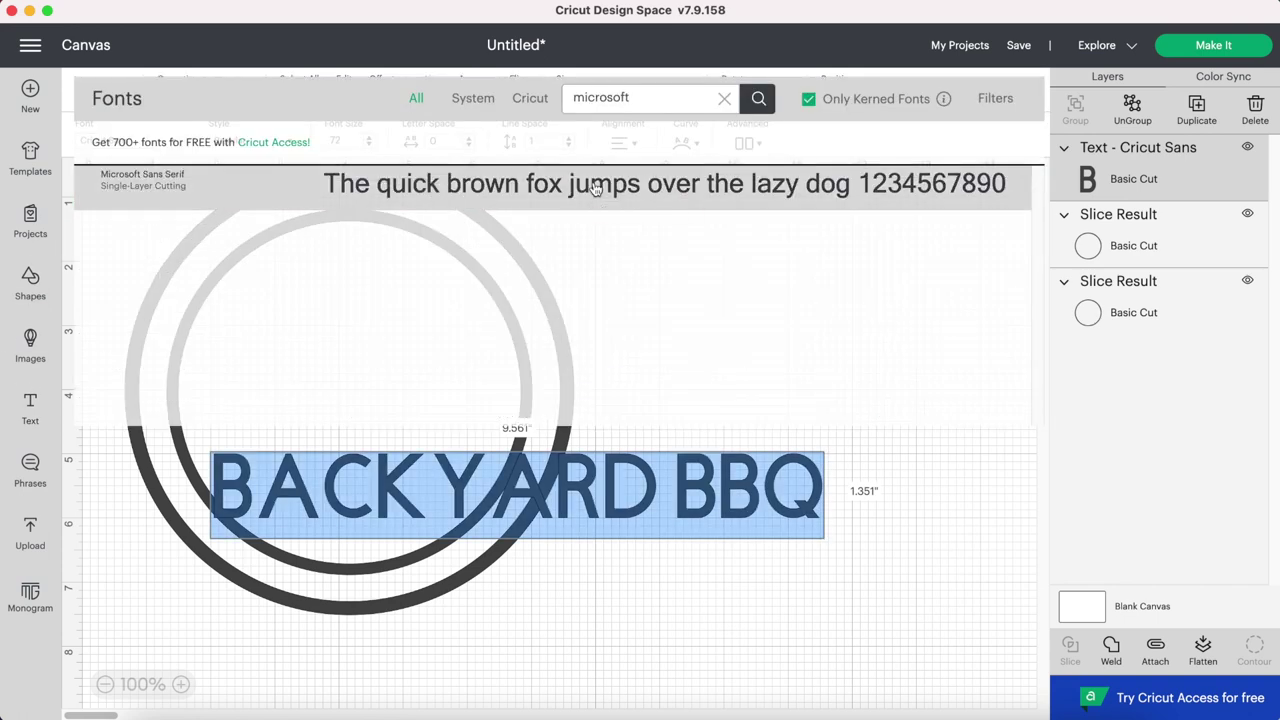
pyautogui.click(594, 186)
pyautogui.click(343, 140)
pyautogui.write('13.9')
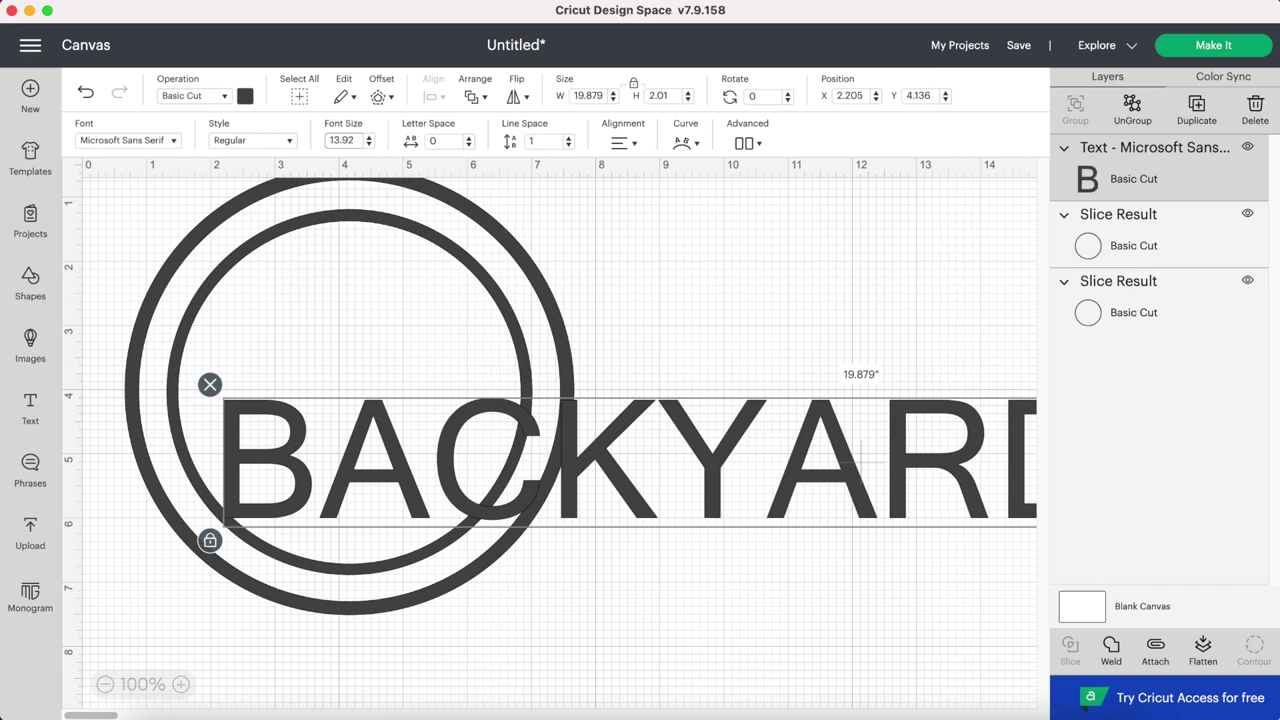
pyautogui.press('Return')
# Step: Curve "BACKYARD BBQ" to a diameter of 6.0 and fit it into the upper gap between the rings at about font size 13.33
pyautogui.moveTo(346, 410); pyautogui.dragTo(366, 266)
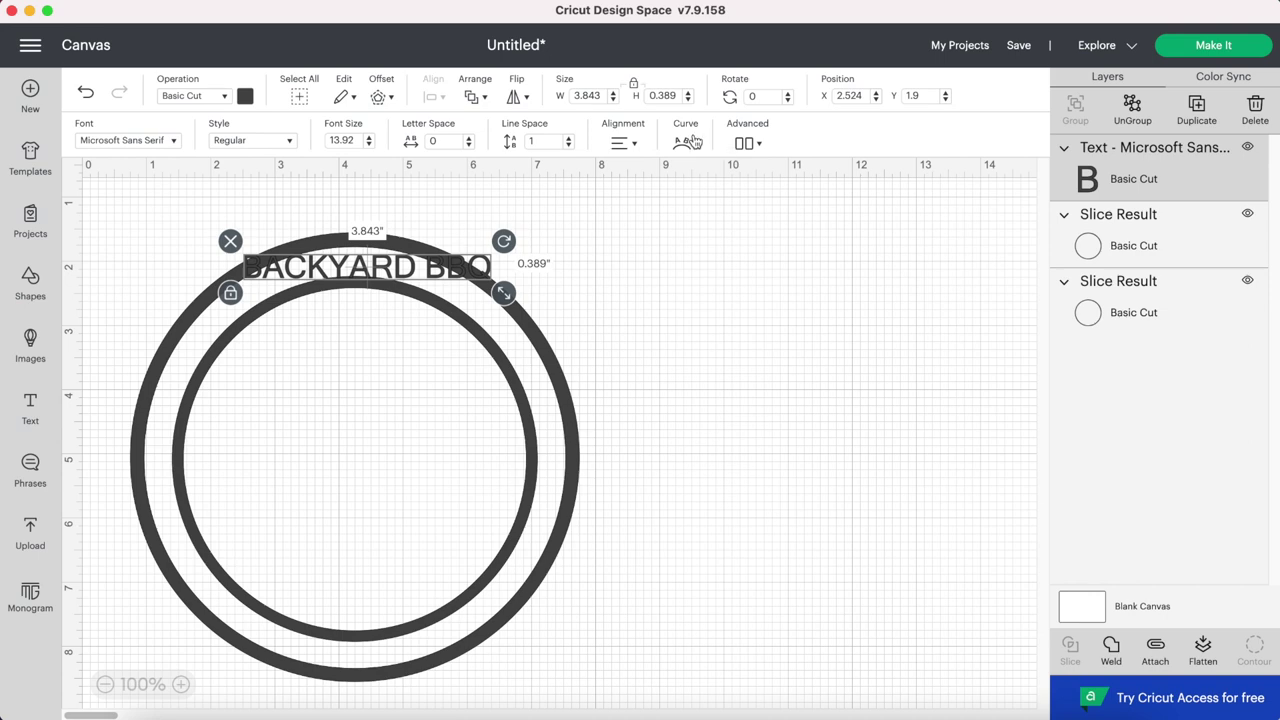
pyautogui.click(690, 141)
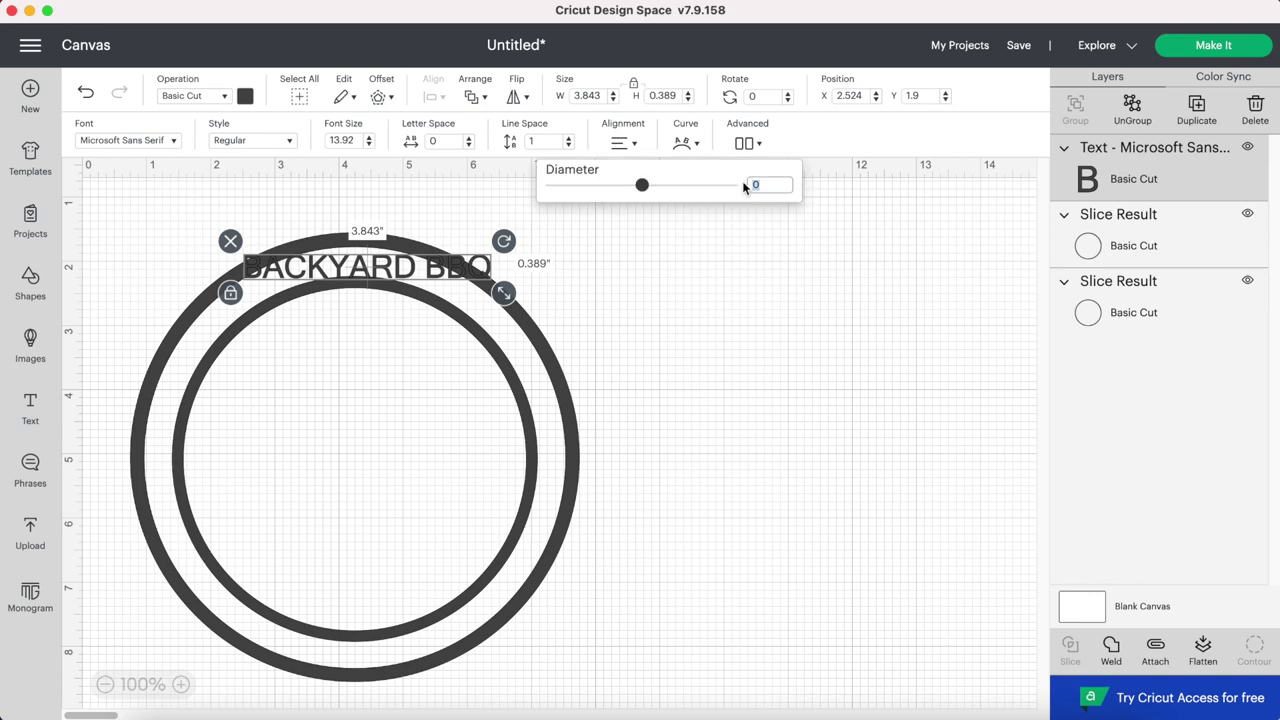
pyautogui.press('Return')
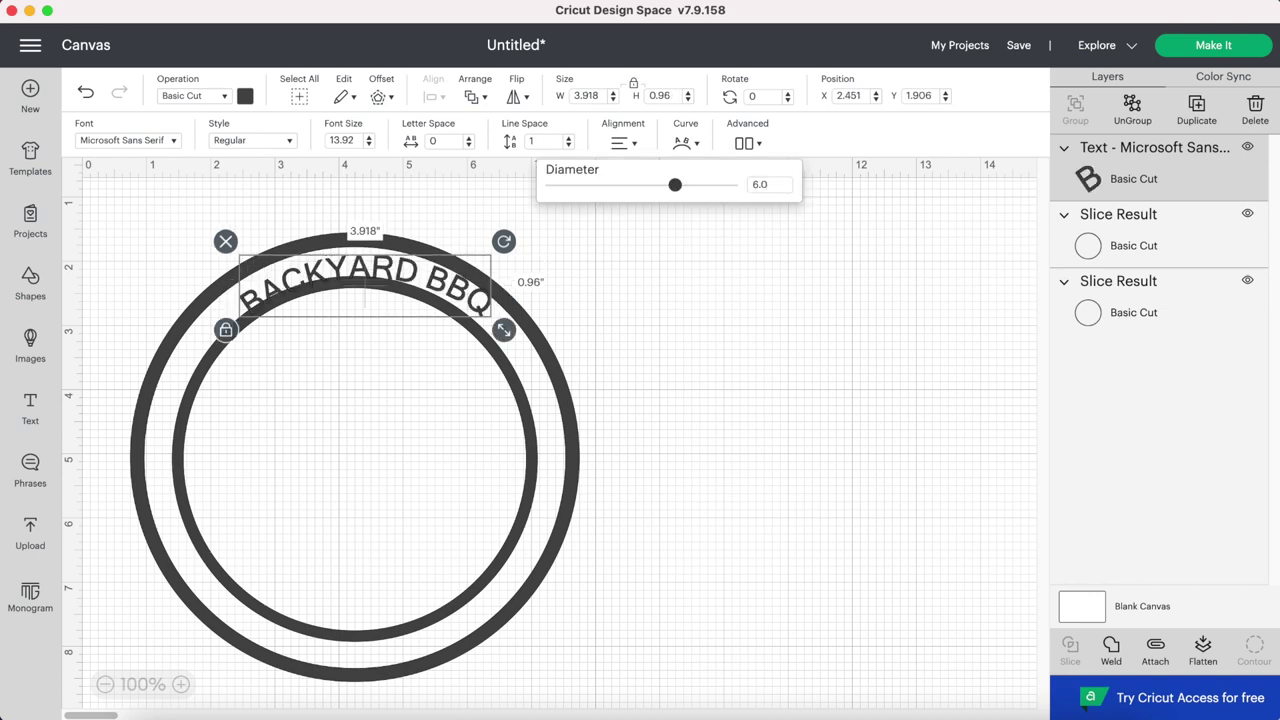
pyautogui.moveTo(397, 273); pyautogui.dragTo(386, 270)
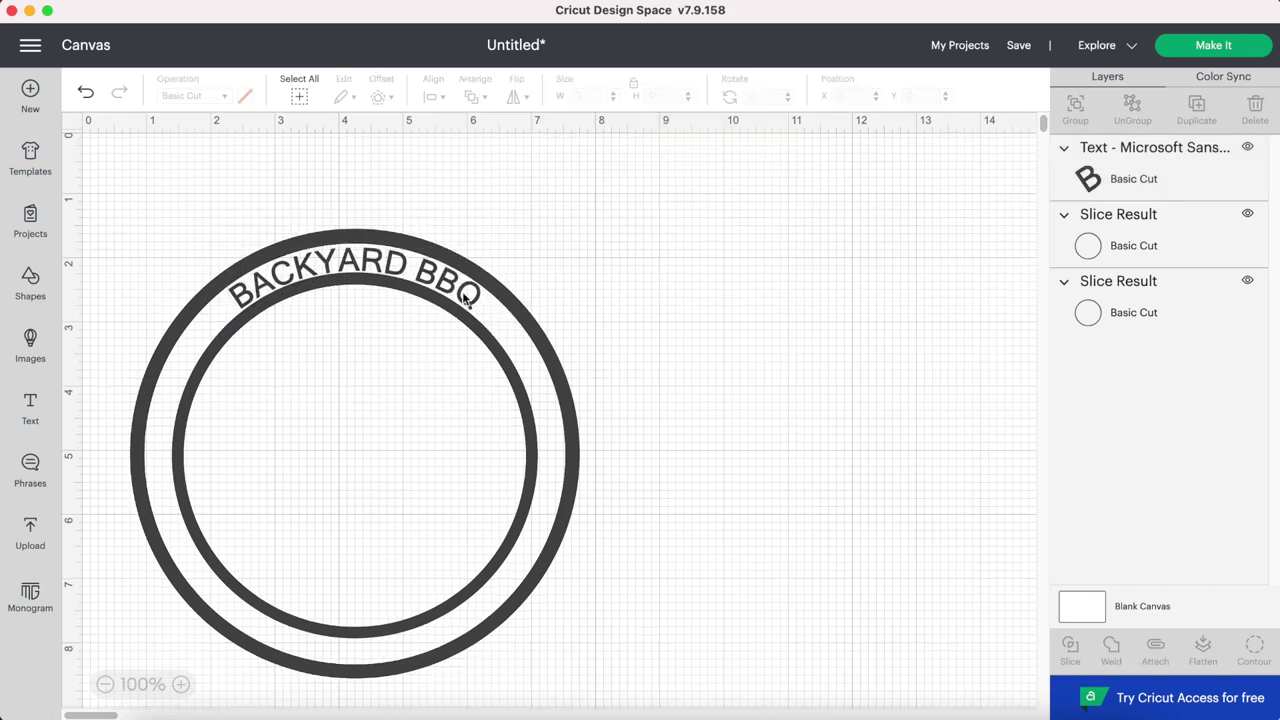
pyautogui.moveTo(493, 326); pyautogui.dragTo(450, 296)
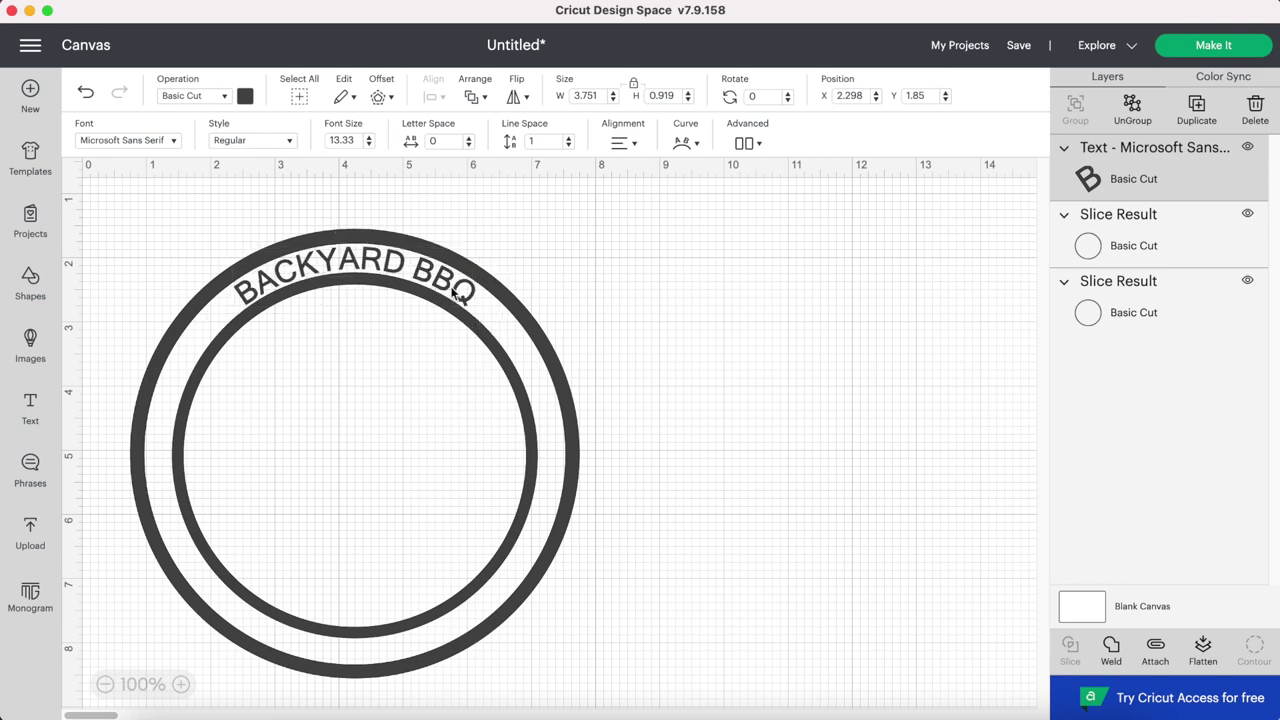
# Step: Add the text "GRILL MASTER" at font size 13.13
pyautogui.click(31, 406)
pyautogui.write('GRILL MA')
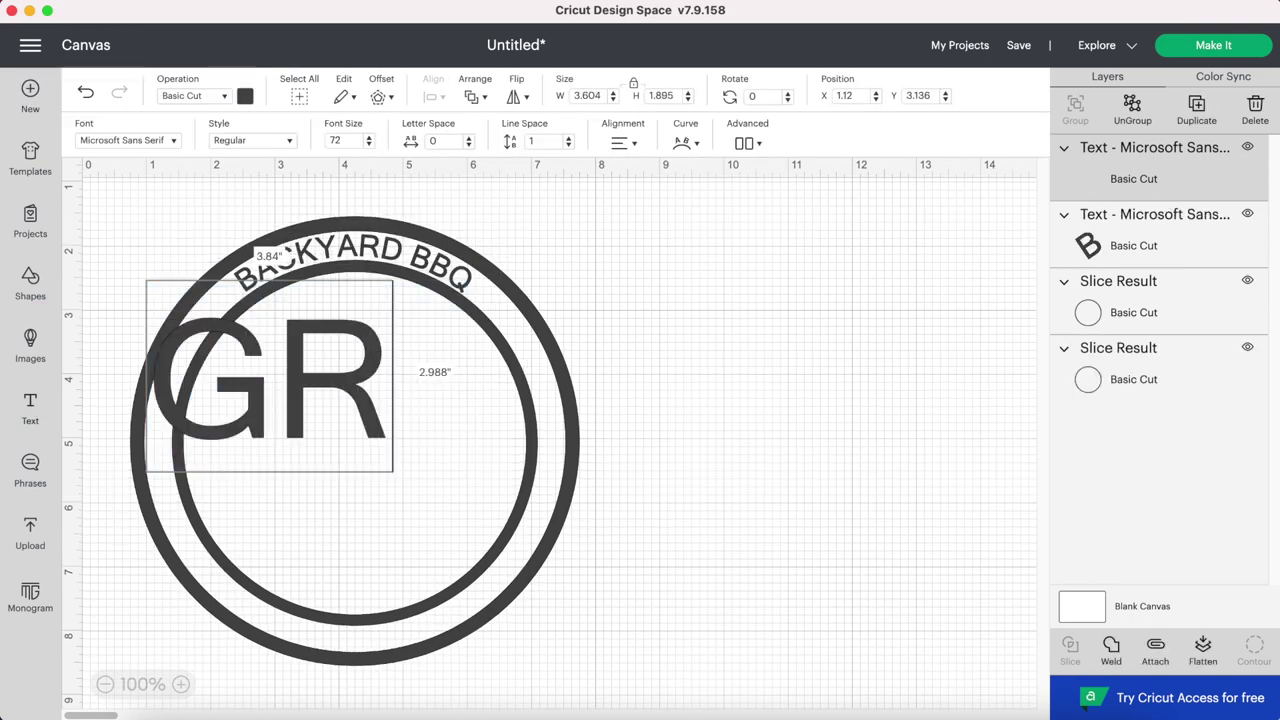
pyautogui.write('STER')
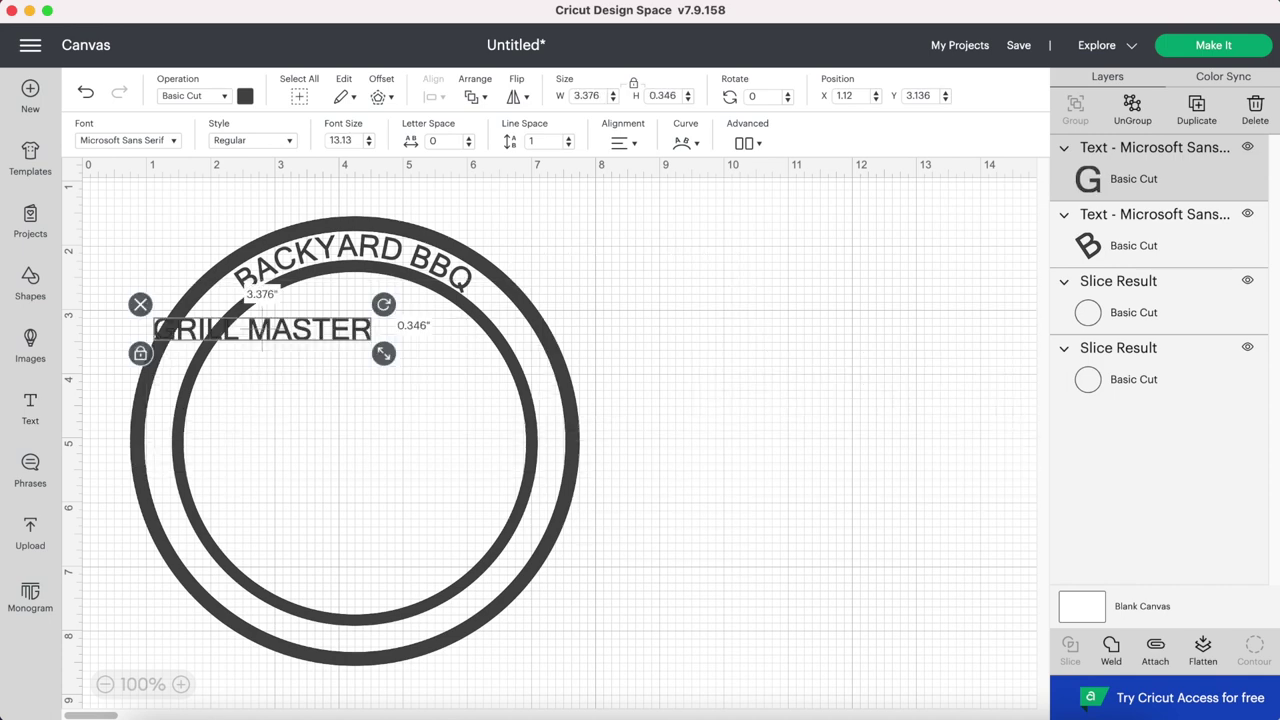
# Step: Curve "GRILL MASTER" to a diameter of -5.66 and place it in the lower gap between the rings
pyautogui.click(697, 143)
pyautogui.click(749, 182)
pyautogui.press('Return')
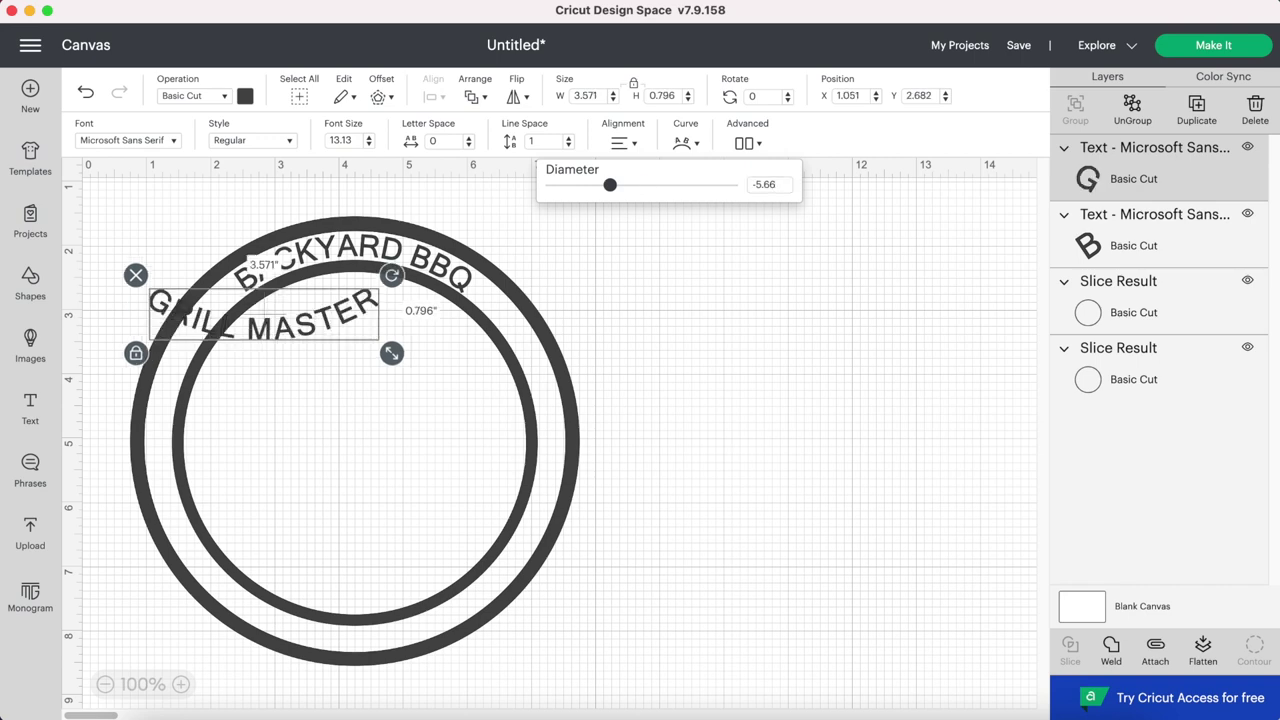
pyautogui.moveTo(291, 325); pyautogui.dragTo(381, 633)
# Step: Add the text "DAD" and set its font to Cricut Sans
pyautogui.click(30, 408)
pyautogui.write('DAD')
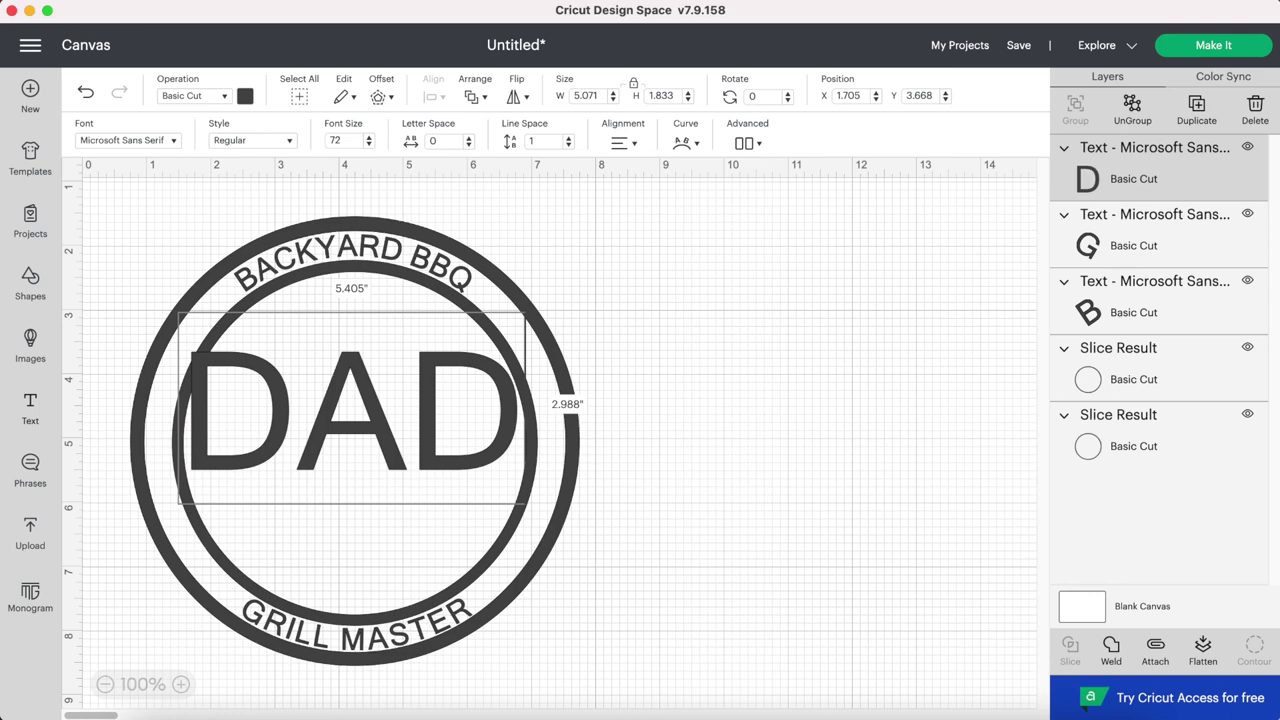
pyautogui.click(127, 140)
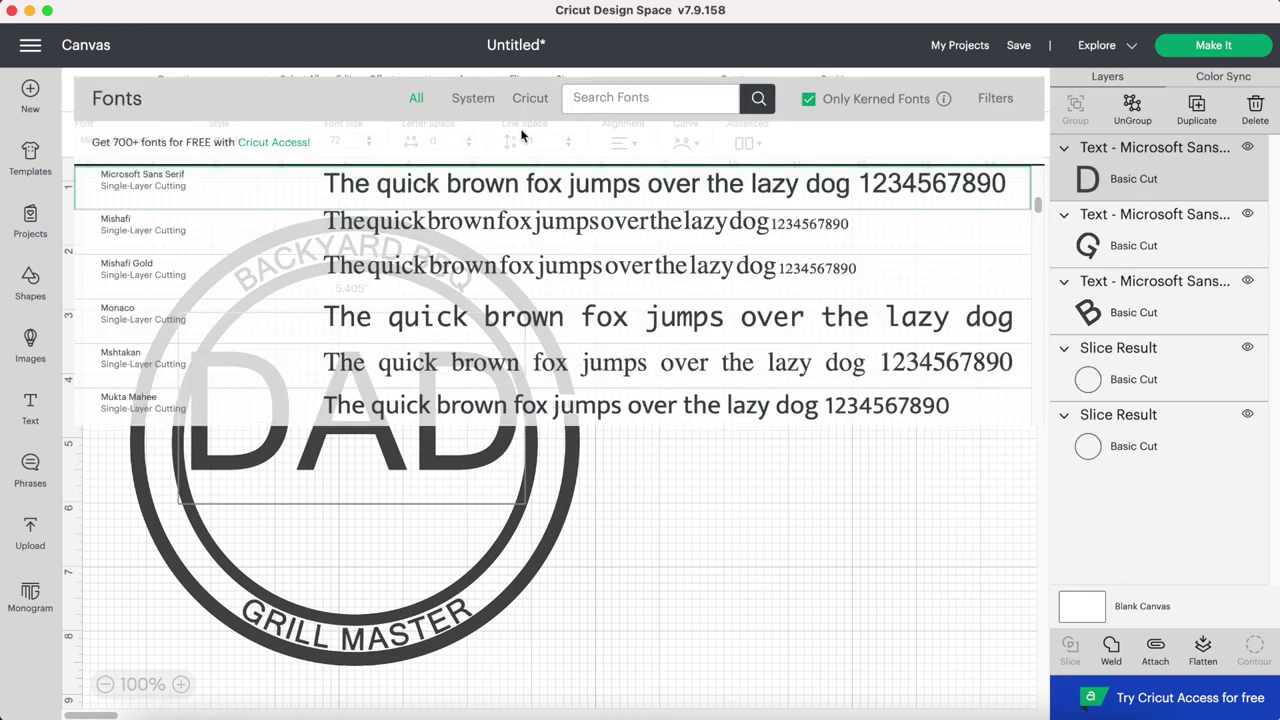
pyautogui.write('cricut sans')
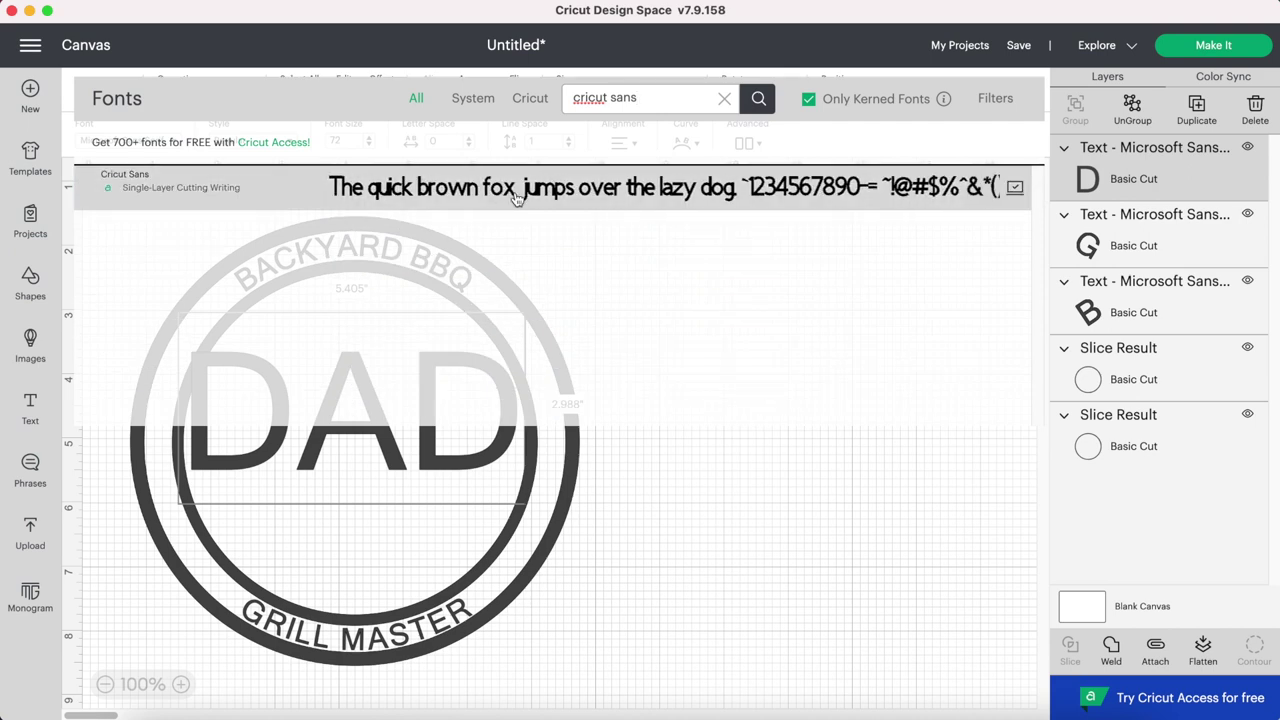
pyautogui.click(514, 194)
# Step: Enlarge "DAD" to about 5.8 inches wide and centre it across the inner ring
pyautogui.moveTo(369, 483); pyautogui.dragTo(515, 538)
pyautogui.moveTo(401, 447); pyautogui.dragTo(395, 410)
pyautogui.moveTo(537, 517); pyautogui.dragTo(560, 524)
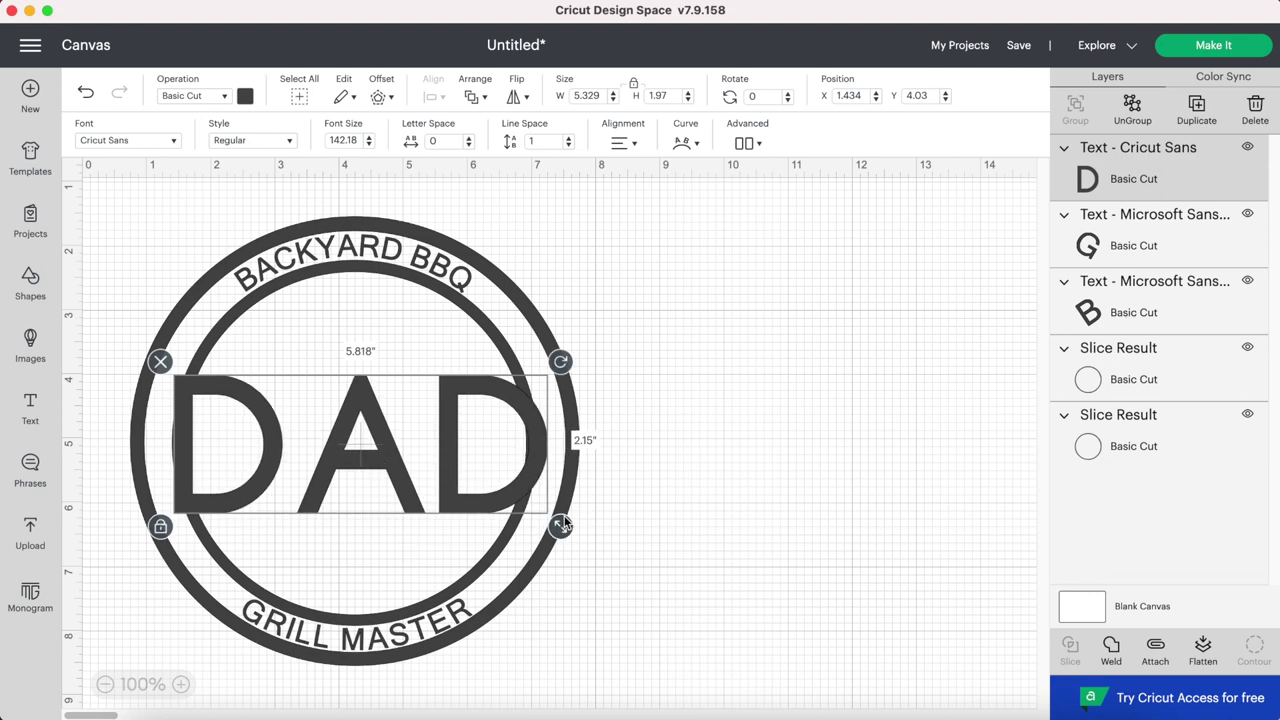
# Step: Add a square, stretch it into a rectangle about 5.9 inches wide covering "DAD", and send it behind the lettering
pyautogui.click(30, 283)
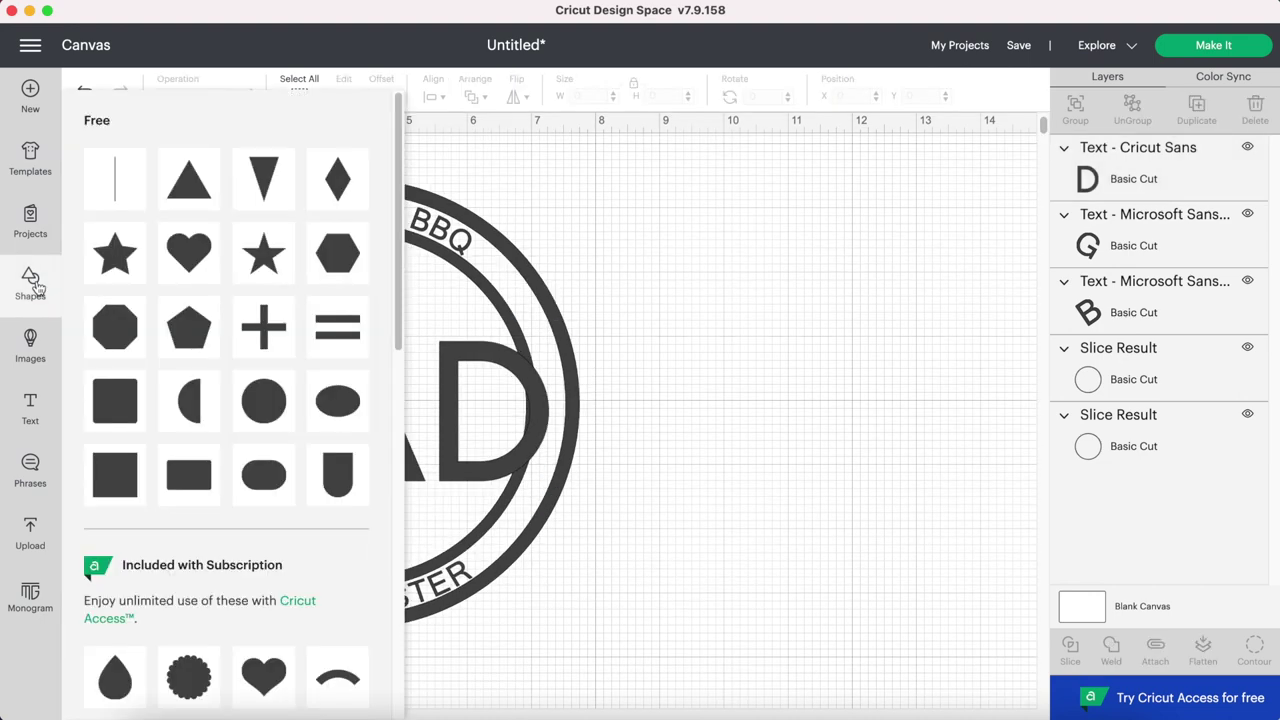
pyautogui.click(115, 472)
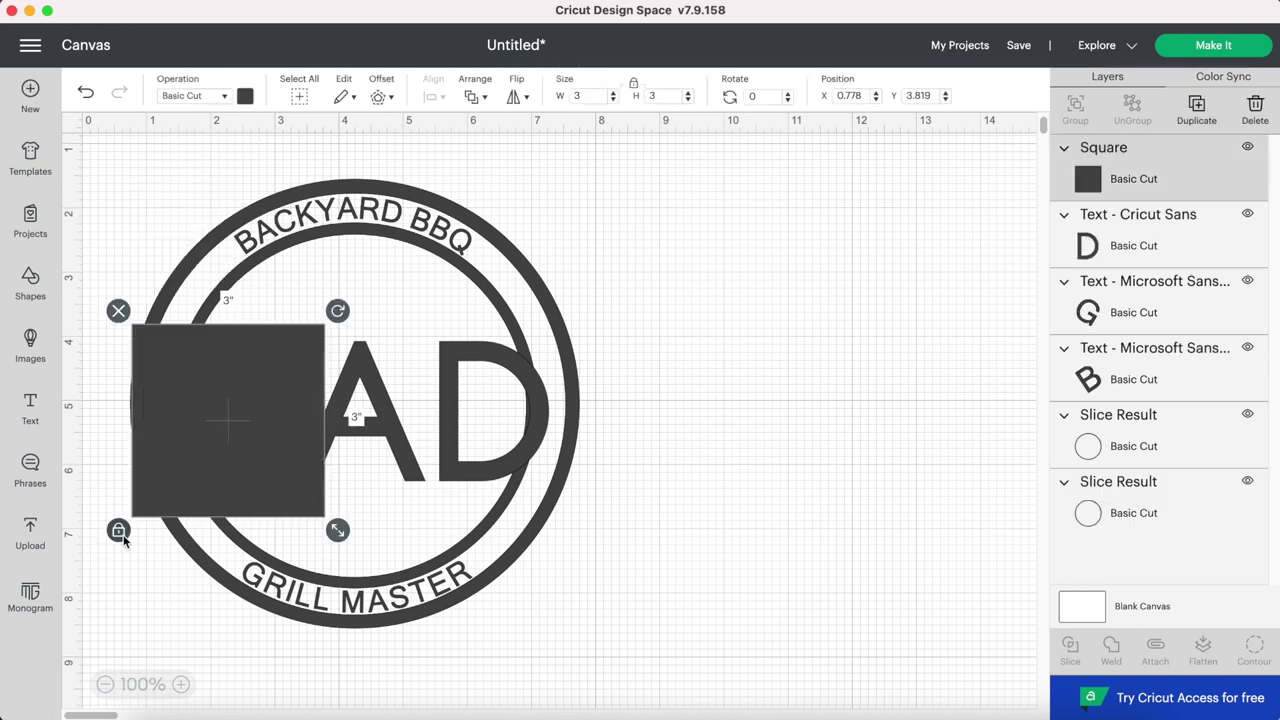
pyautogui.moveTo(337, 530); pyautogui.dragTo(575, 512)
pyautogui.rightClick(511, 447)
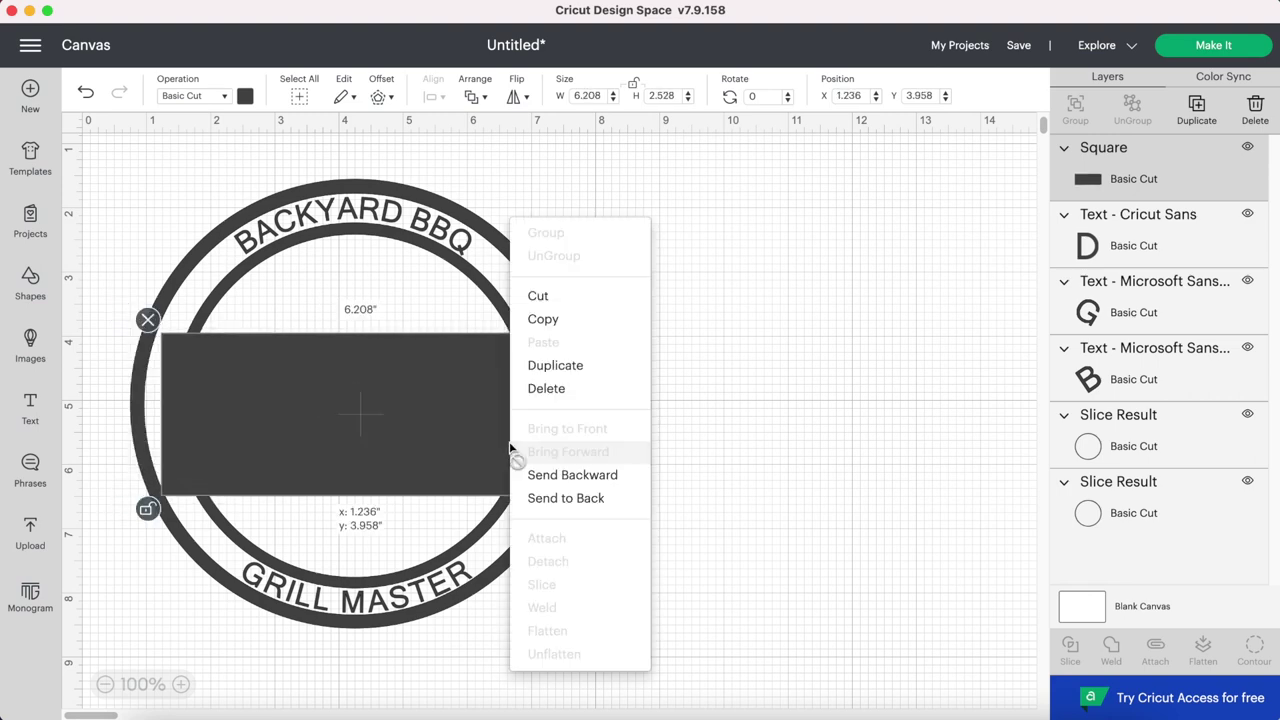
pyautogui.click(526, 475)
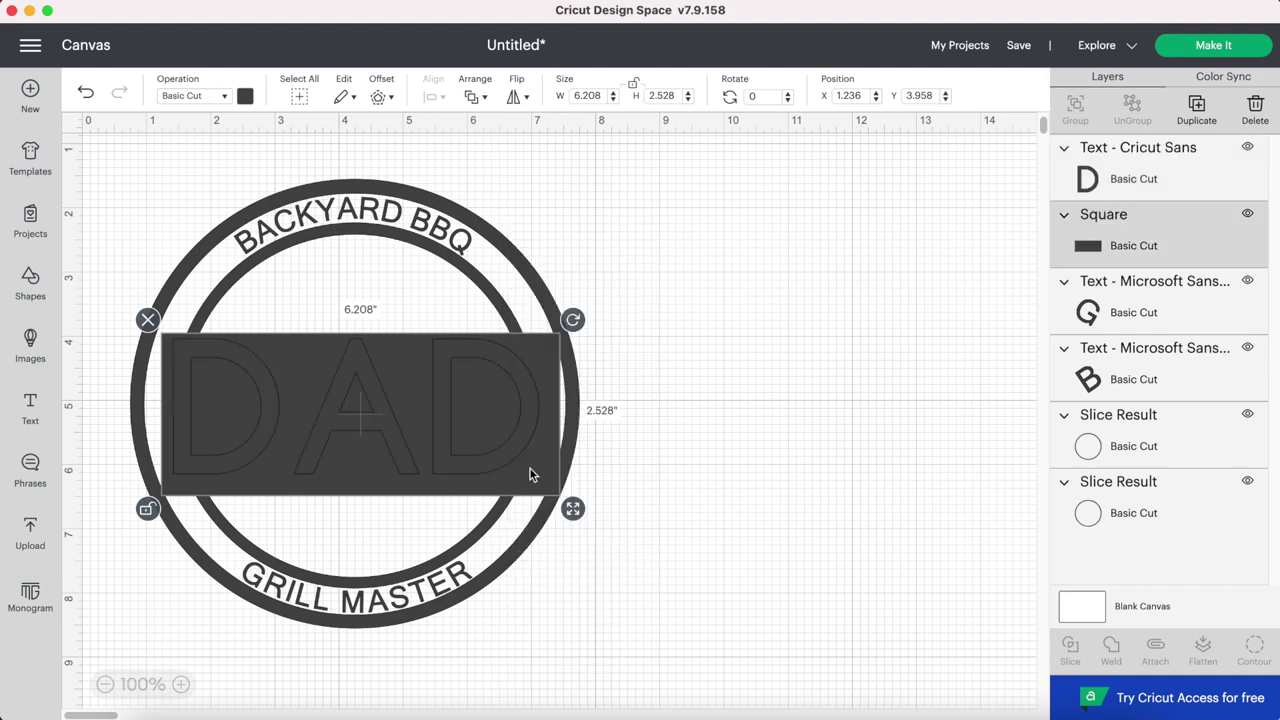
pyautogui.moveTo(577, 510); pyautogui.dragTo(558, 499)
# Step: Slice the inner ring with the rectangle behind "DAD"
pyautogui.click(1143, 450)
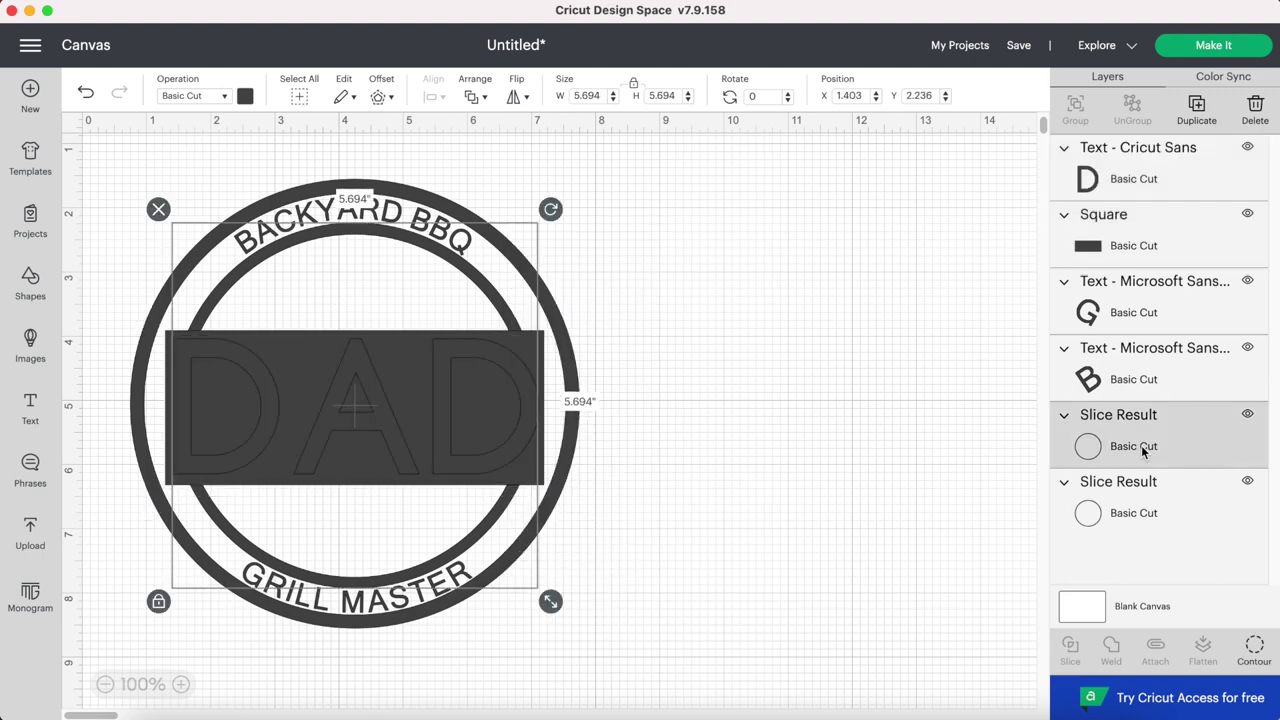
pyautogui.keyDown('shift'); pyautogui.click(1133, 247); pyautogui.keyUp('shift')
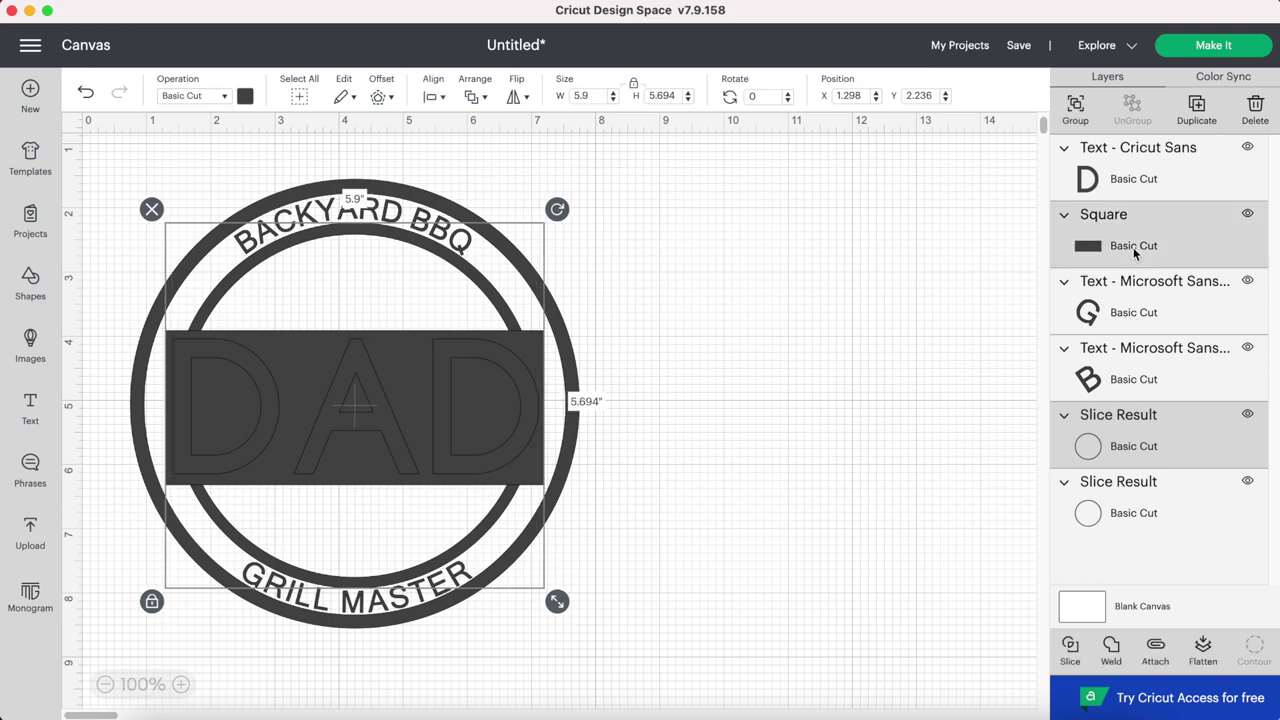
pyautogui.click(1070, 650)
# Step: Move the rectangle and cut-out ring pieces off the badge and delete them
pyautogui.moveTo(523, 382); pyautogui.dragTo(510, 456)
pyautogui.moveTo(533, 372); pyautogui.dragTo(1107, 365)
pyautogui.moveTo(508, 403); pyautogui.dragTo(1067, 398)
pyautogui.moveTo(413, 496); pyautogui.dragTo(940, 383)
pyautogui.moveTo(618, 204); pyautogui.dragTo(945, 574)
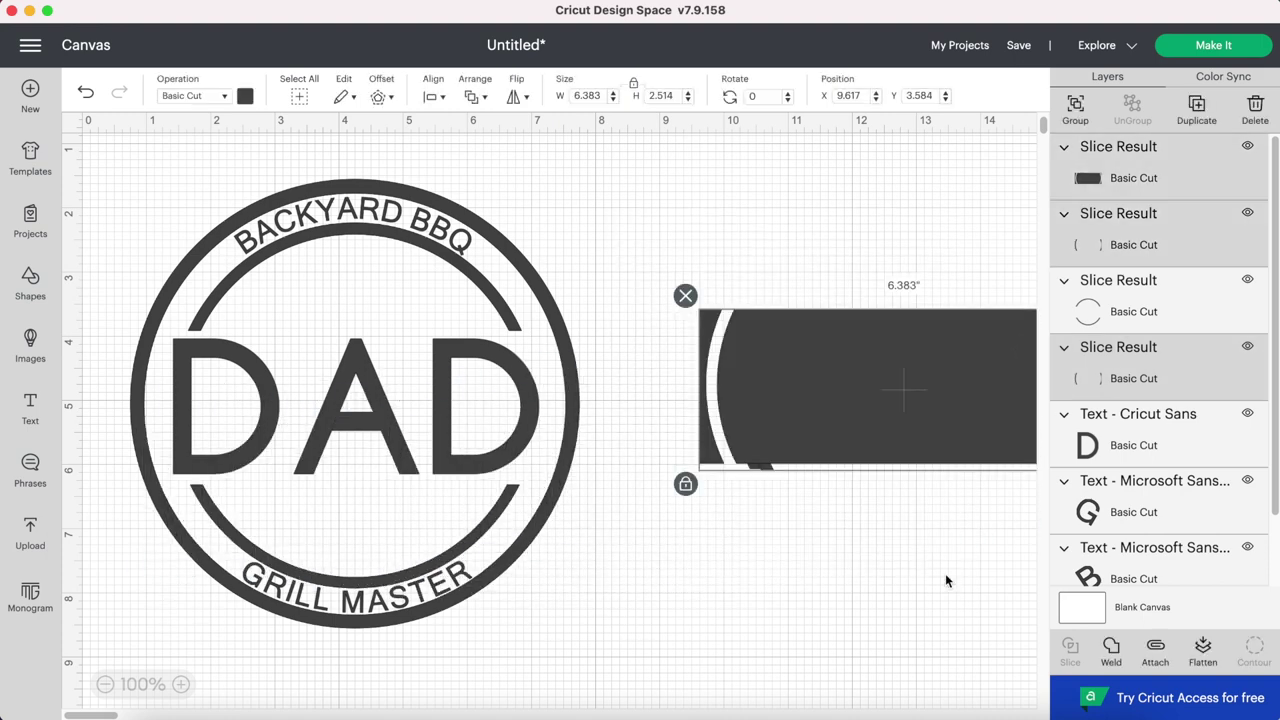
pyautogui.press('Delete')
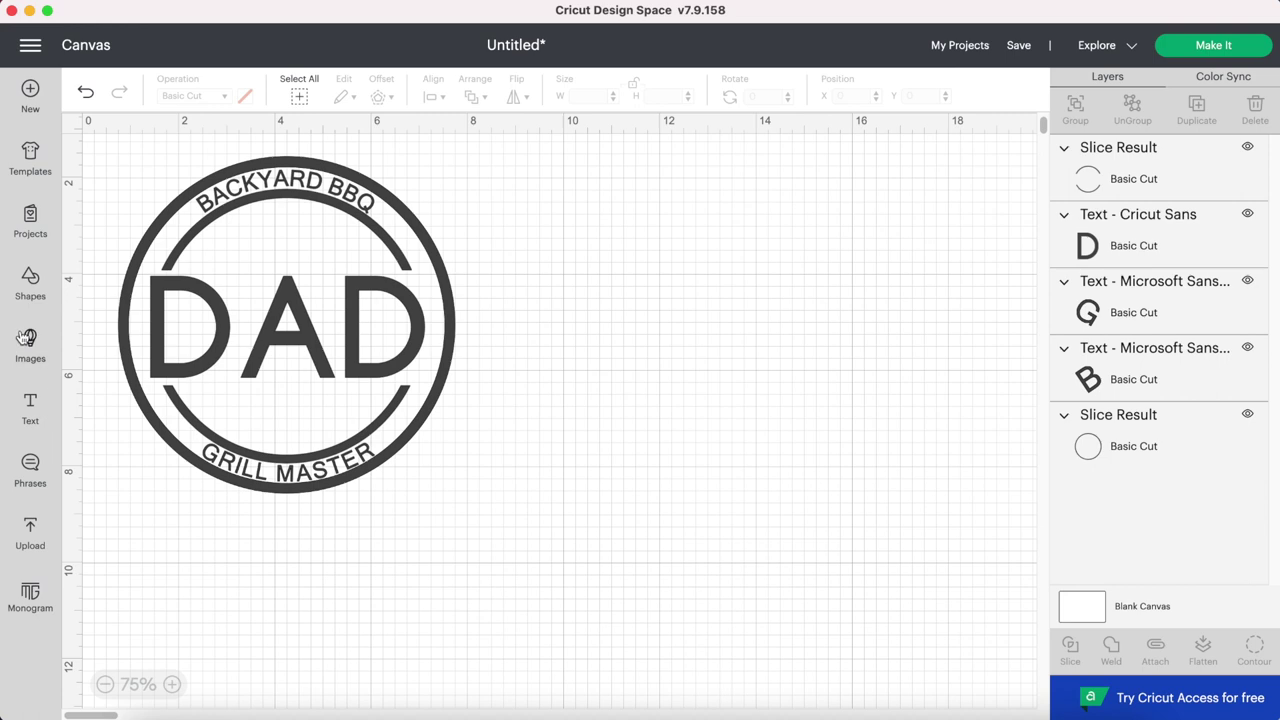
# Step: Search the free images for "bbq", add the charcoal grill, and place it above the A of "DAD"
pyautogui.click(28, 340)
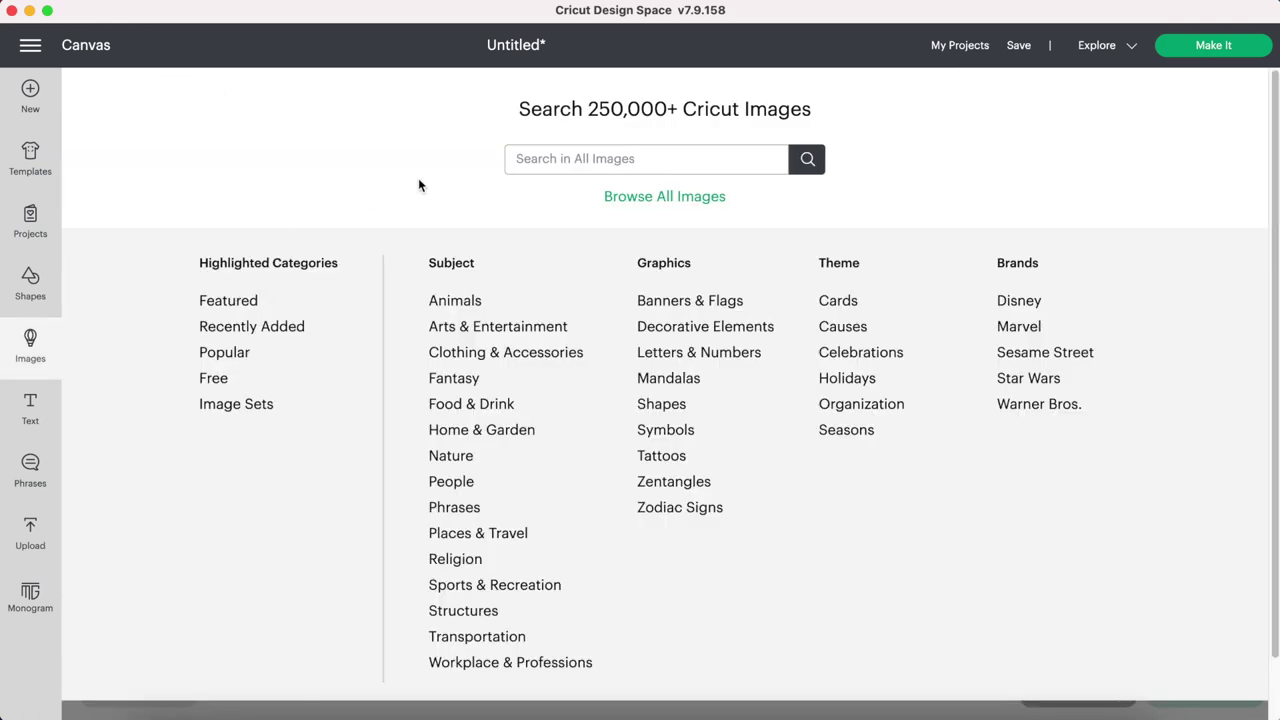
pyautogui.write('bbq')
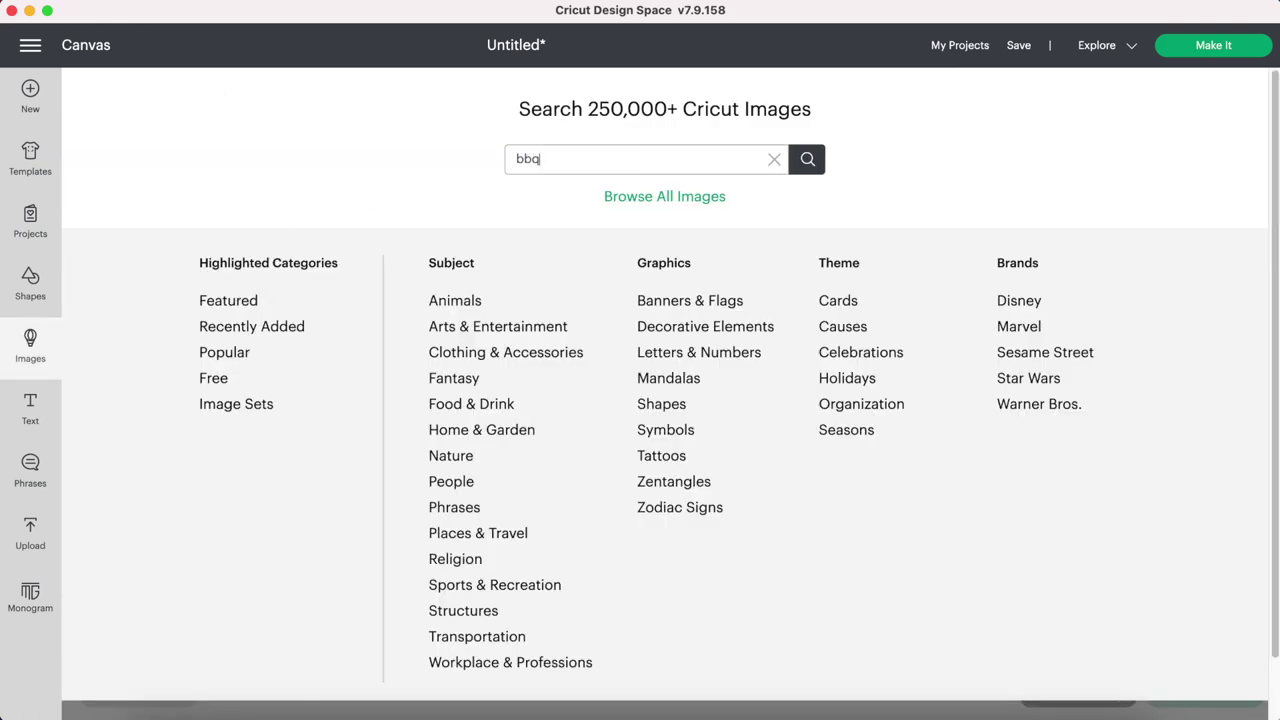
pyautogui.press('Return')
pyautogui.click(87, 205)
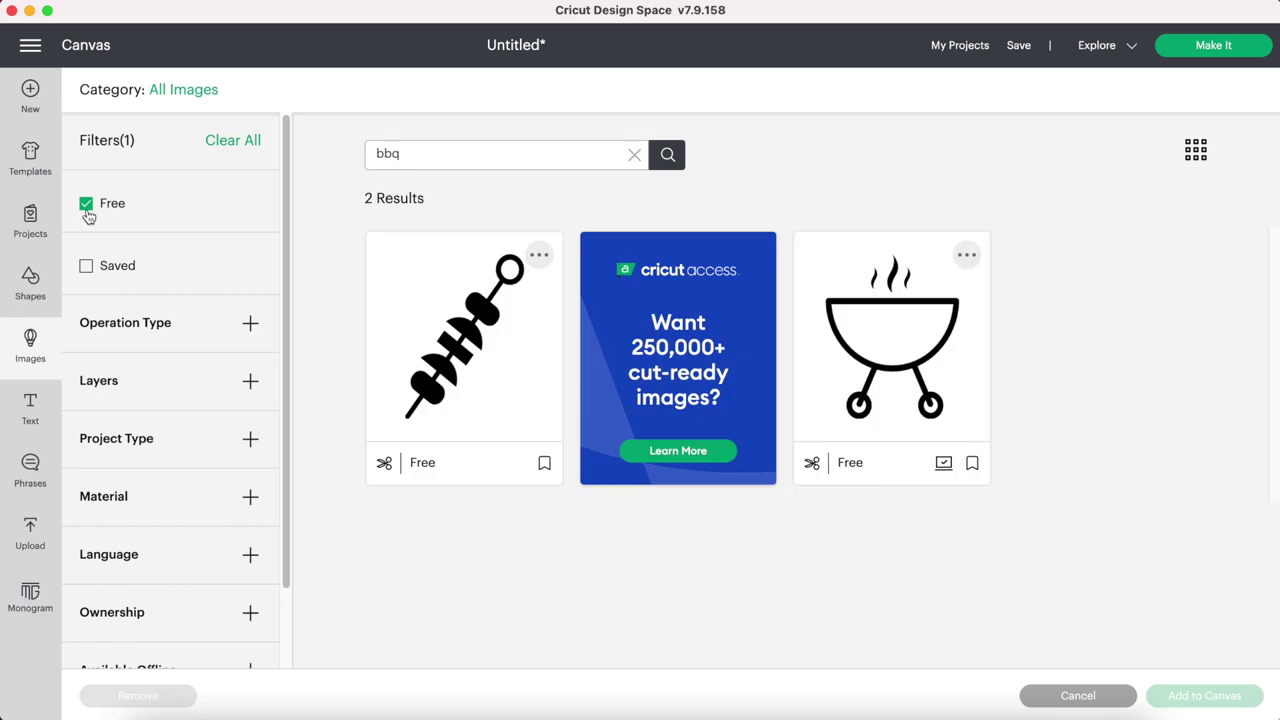
pyautogui.click(888, 338)
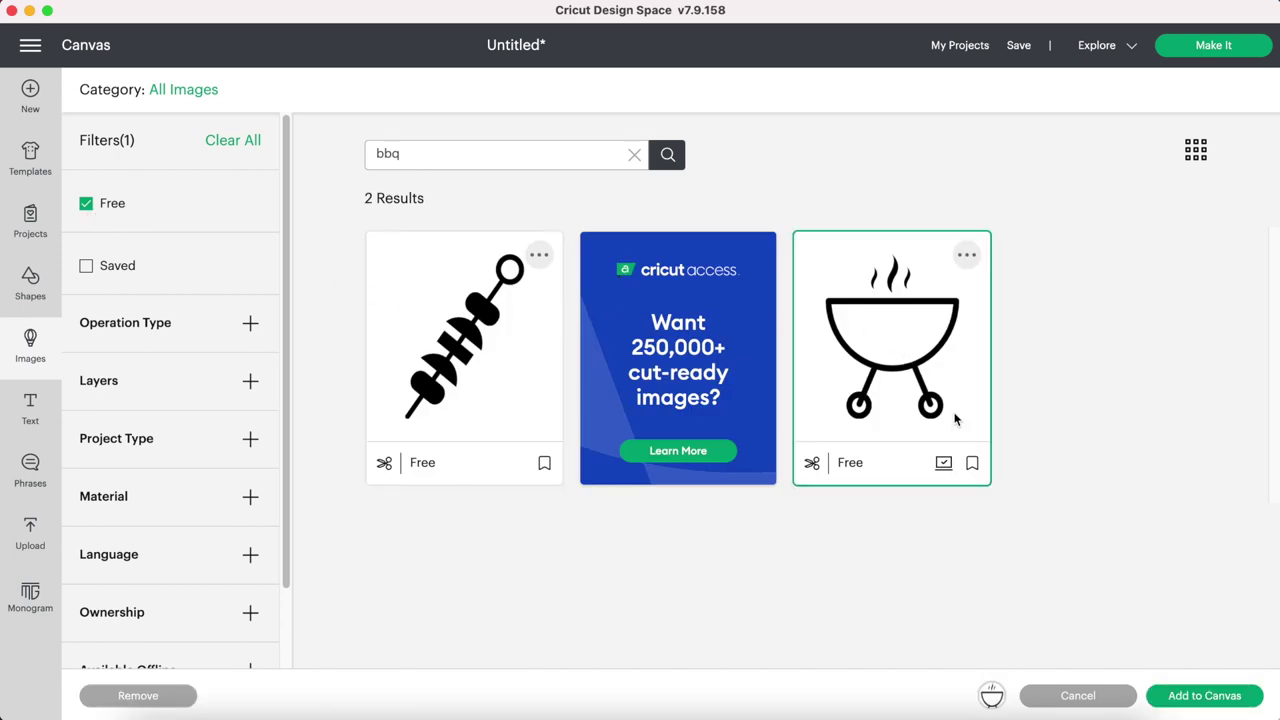
pyautogui.click(1218, 707)
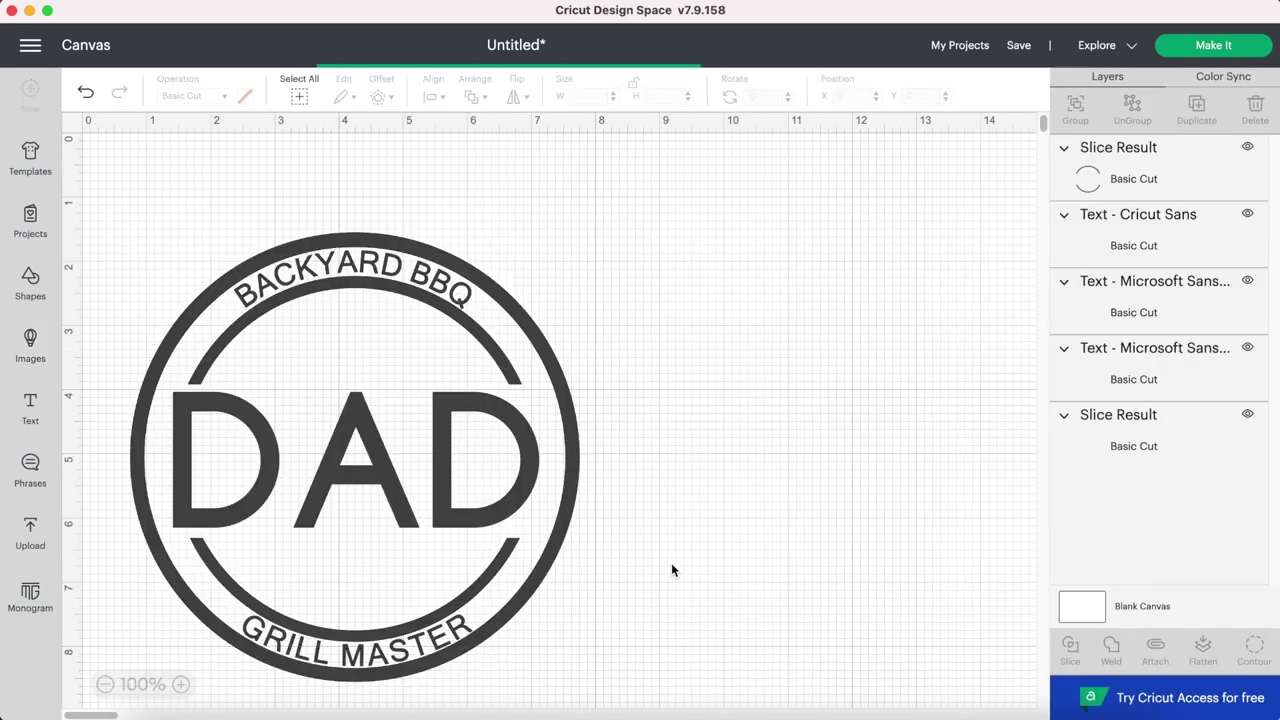
pyautogui.moveTo(337, 570); pyautogui.dragTo(290, 298)
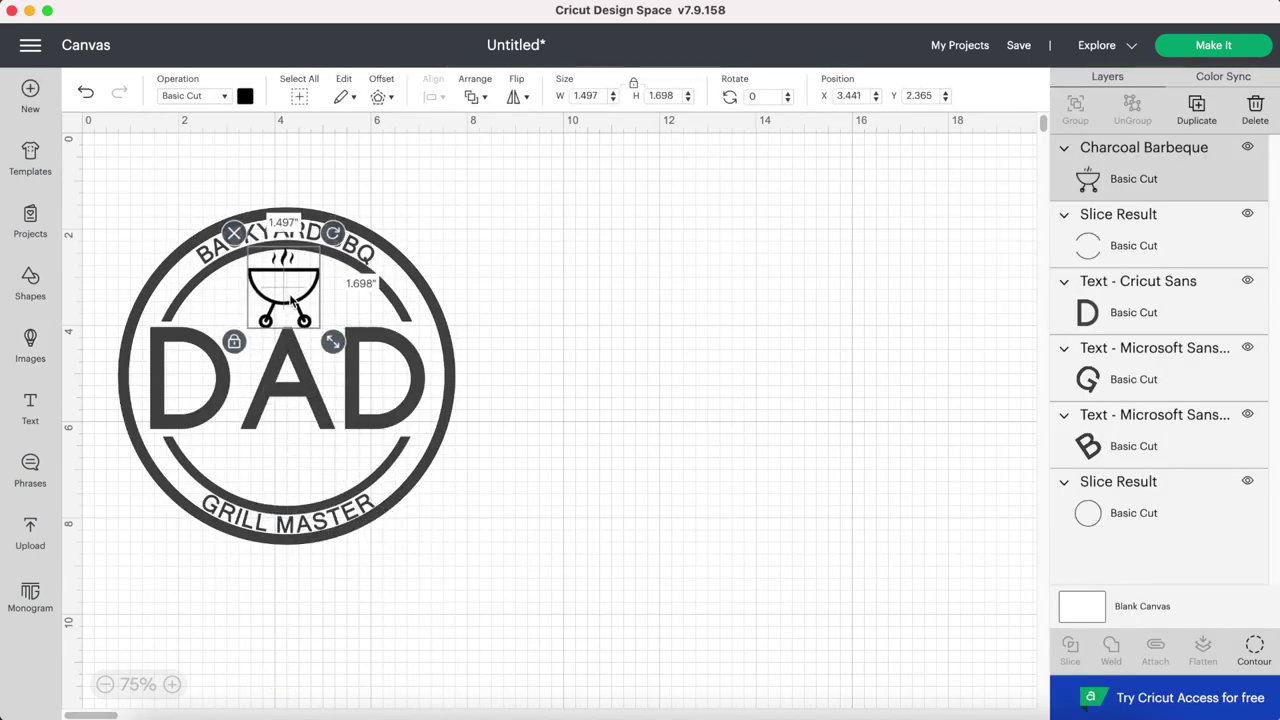
# Step: Add the uploaded BBQ tools image and delete its tongs and brush, keeping the spatula and fork
pyautogui.click(30, 533)
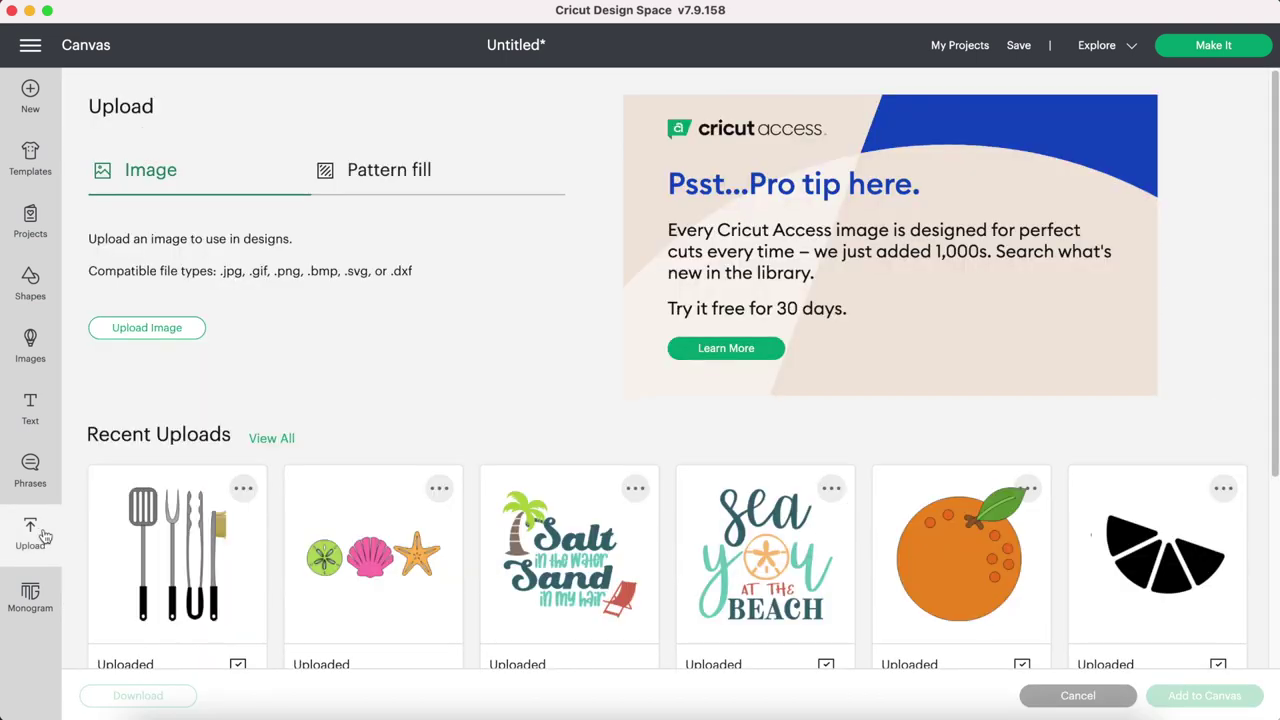
pyautogui.click(214, 598)
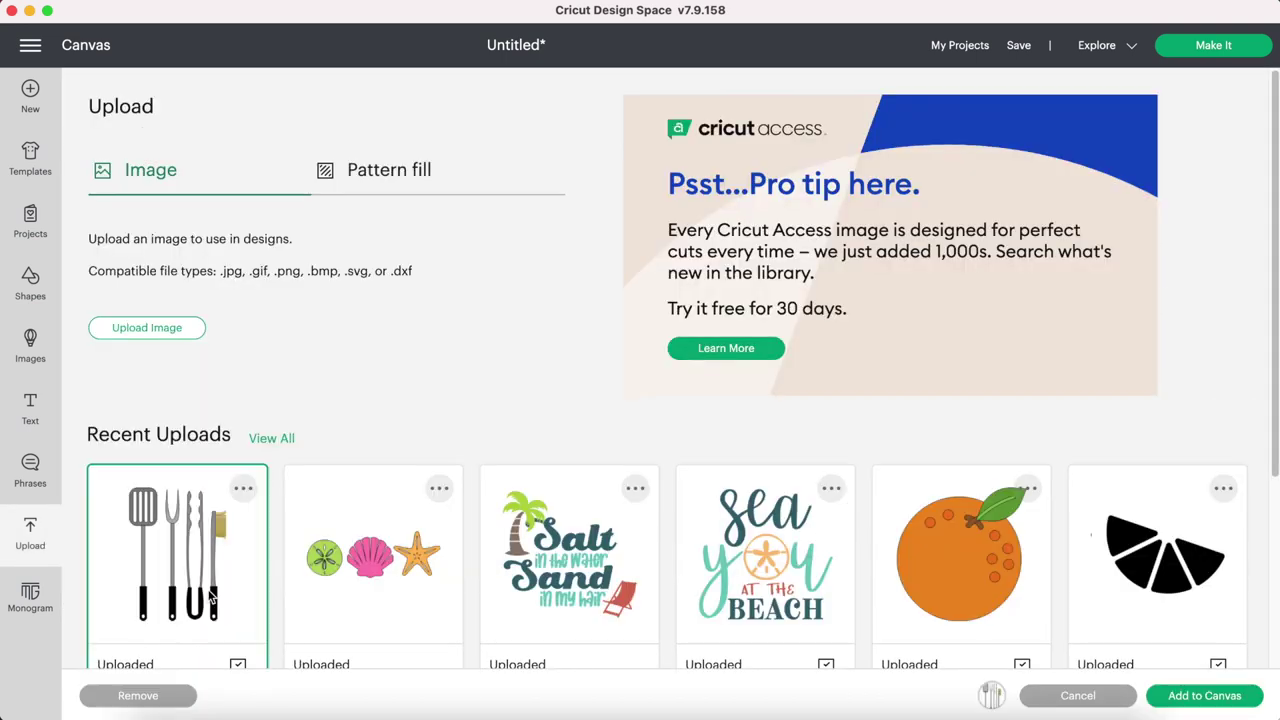
pyautogui.click(1207, 697)
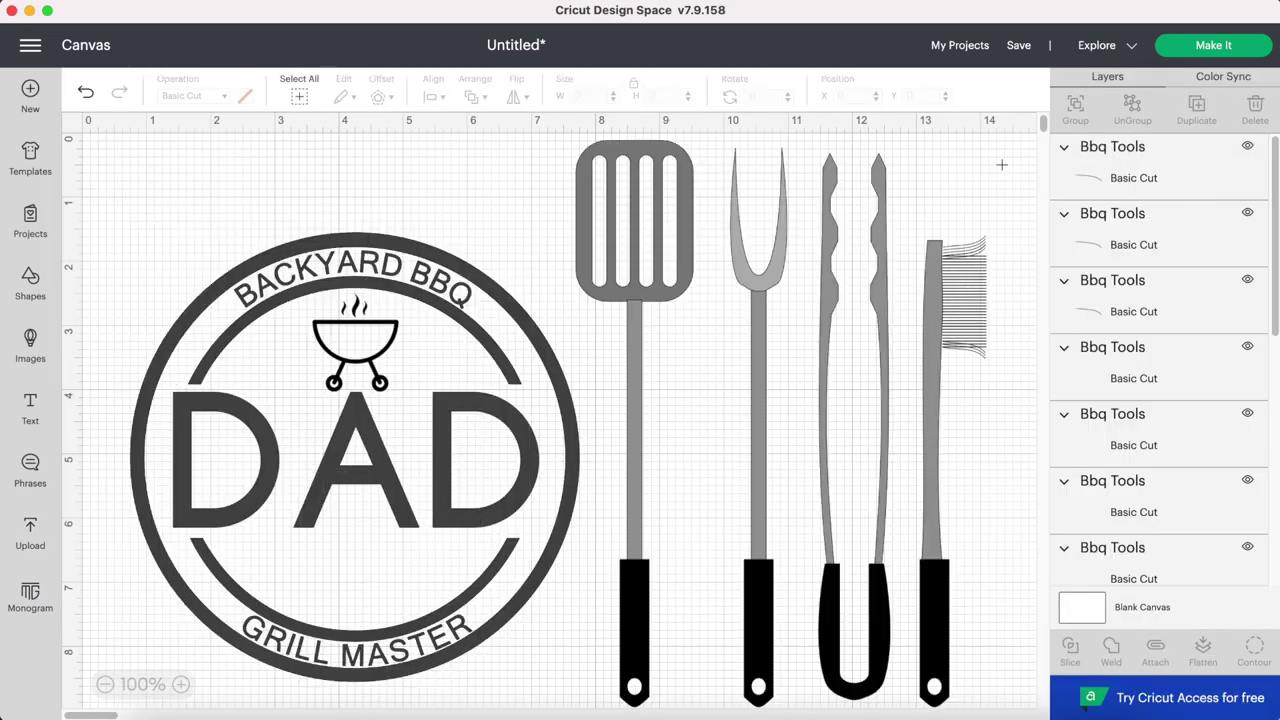
pyautogui.moveTo(1012, 162)
pyautogui.mouseDown()
pyautogui.moveTo(888, 338)
pyautogui.moveTo(826, 702)
pyautogui.moveTo(851, 716)
pyautogui.mouseUp()
pyautogui.press('Delete')
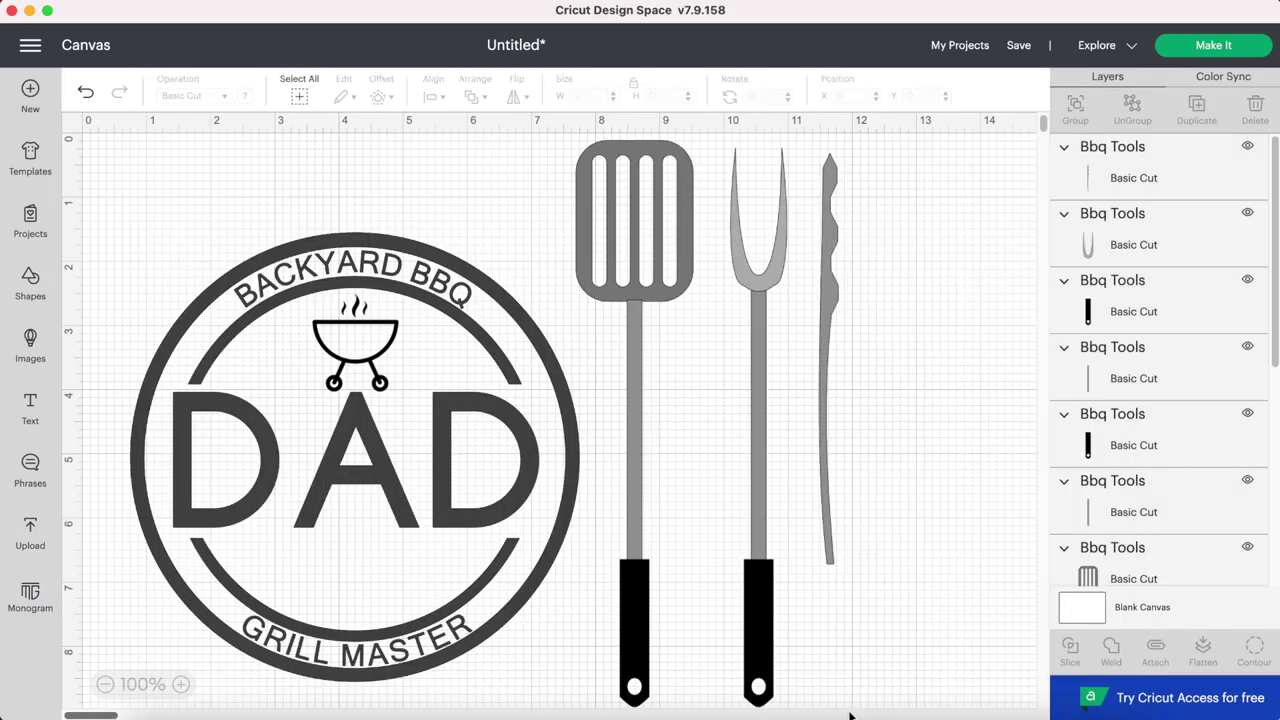
pyautogui.click(824, 466)
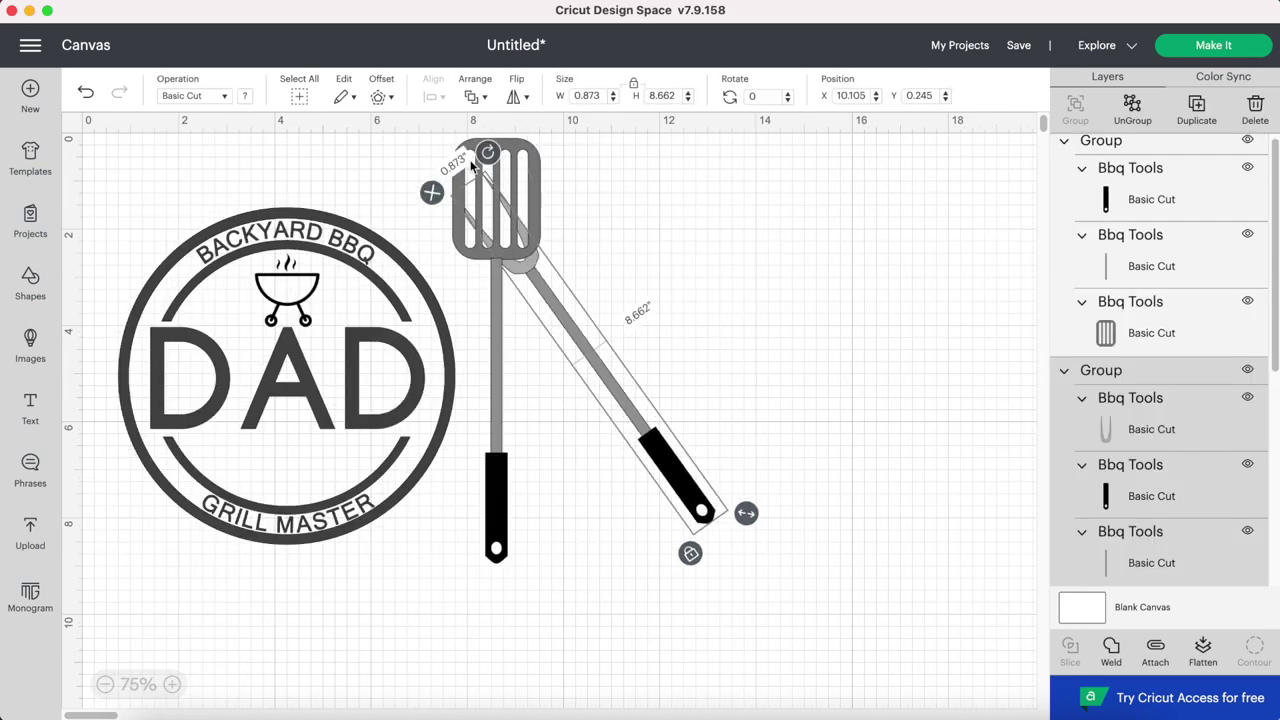
# Step: Shrink and tilt the fork and spatula, crossing them inside the inner ring beneath "DAD"
pyautogui.moveTo(489, 149); pyautogui.dragTo(270, 481)
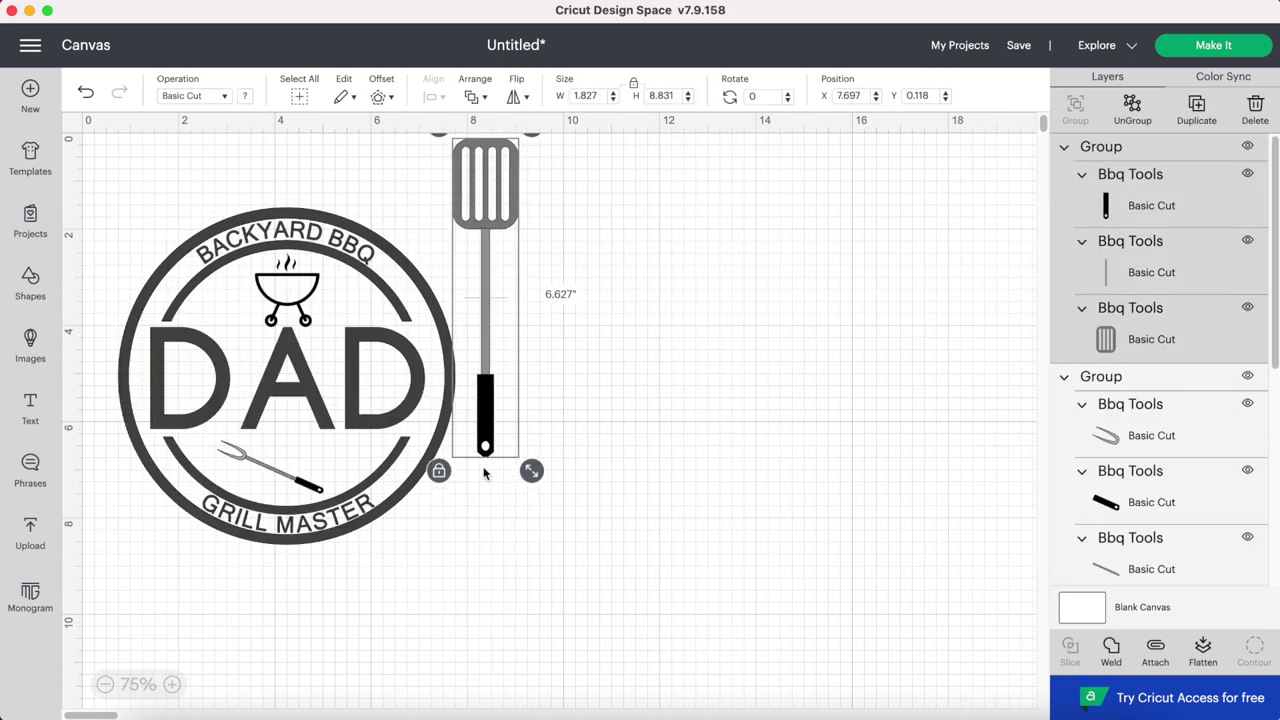
pyautogui.moveTo(486, 472); pyautogui.dragTo(445, 316)
pyautogui.moveTo(502, 454); pyautogui.dragTo(316, 453)
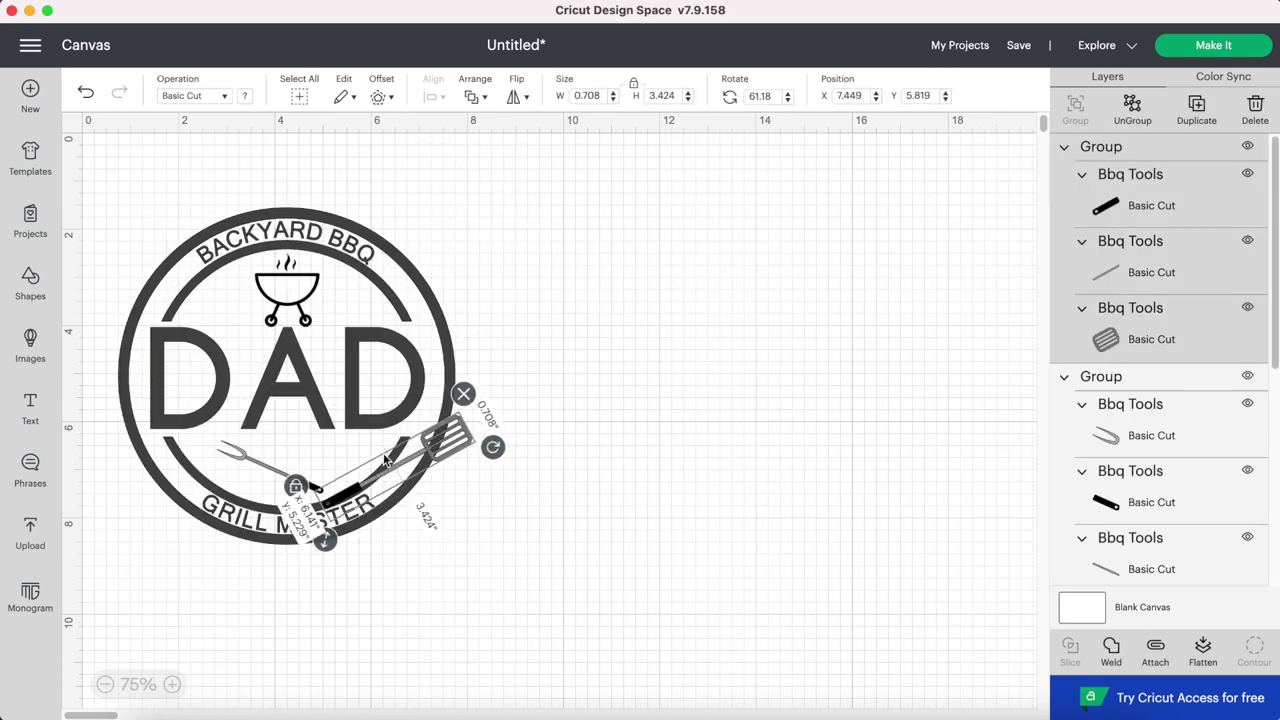
pyautogui.moveTo(256, 533); pyautogui.dragTo(300, 478)
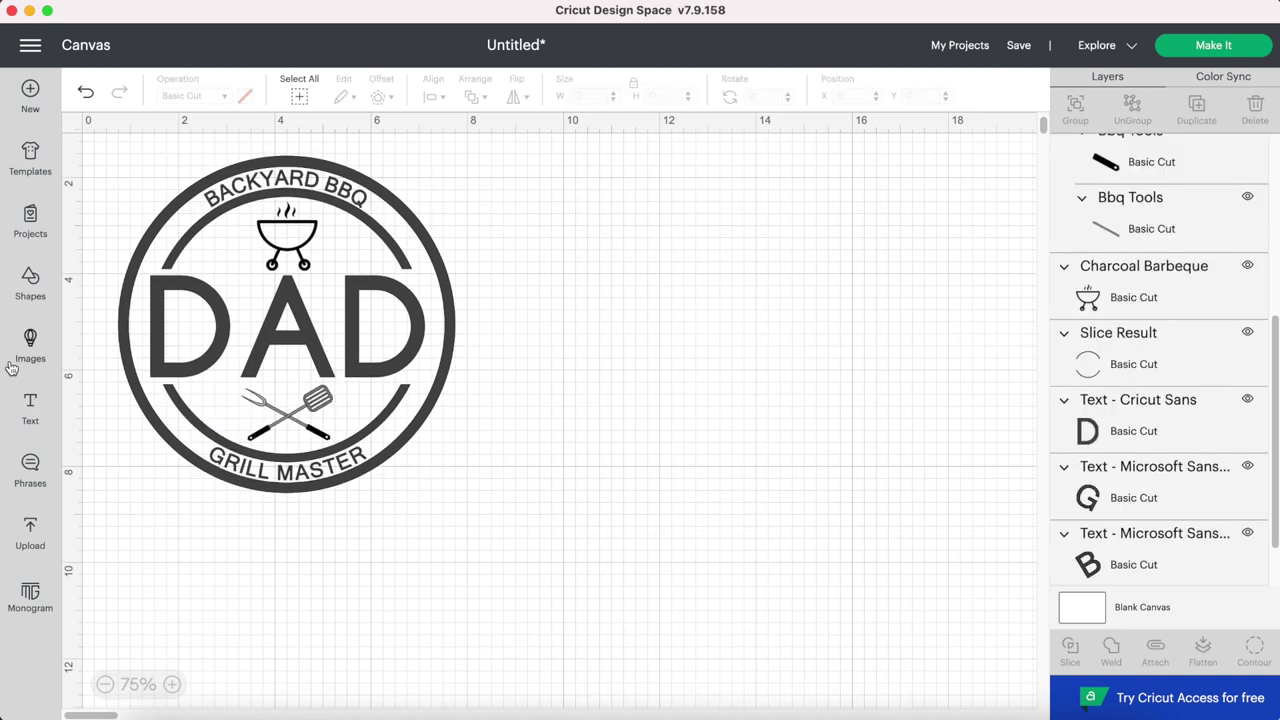
# Step: Add a square and reshape it into a bar about 2 inches wide across the middle of the A in "DAD"
pyautogui.click(32, 284)
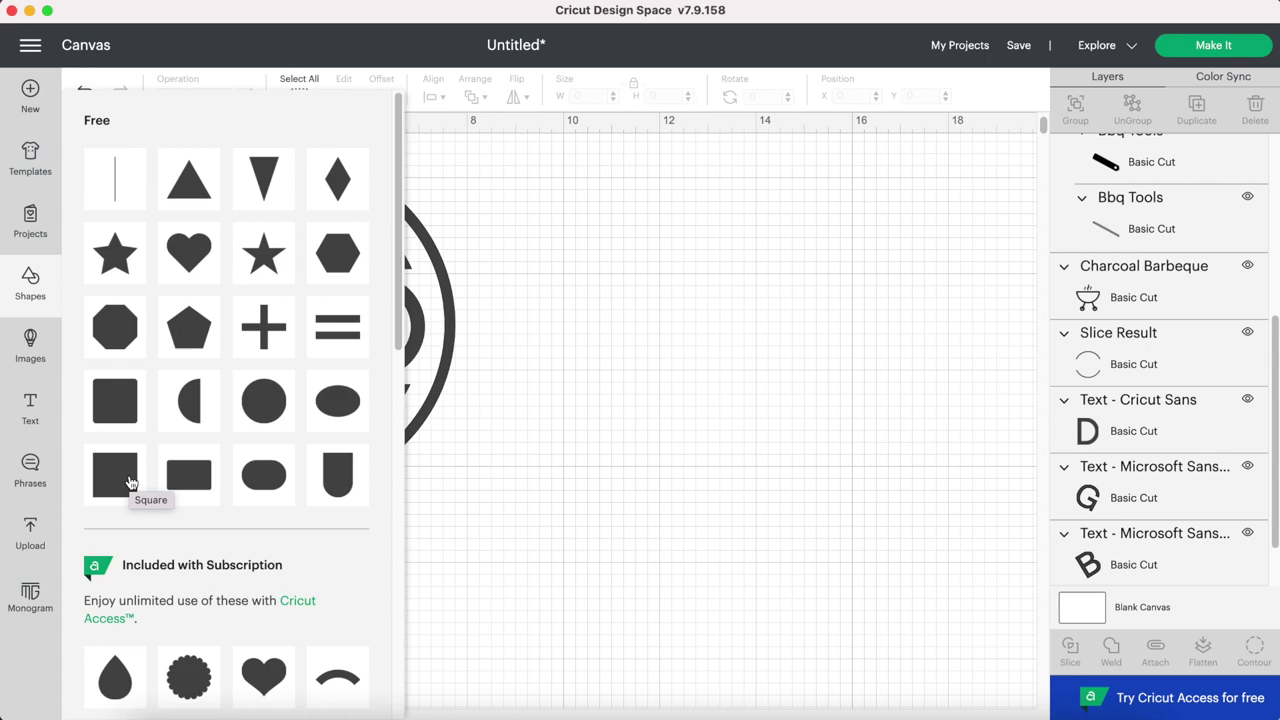
pyautogui.click(130, 482)
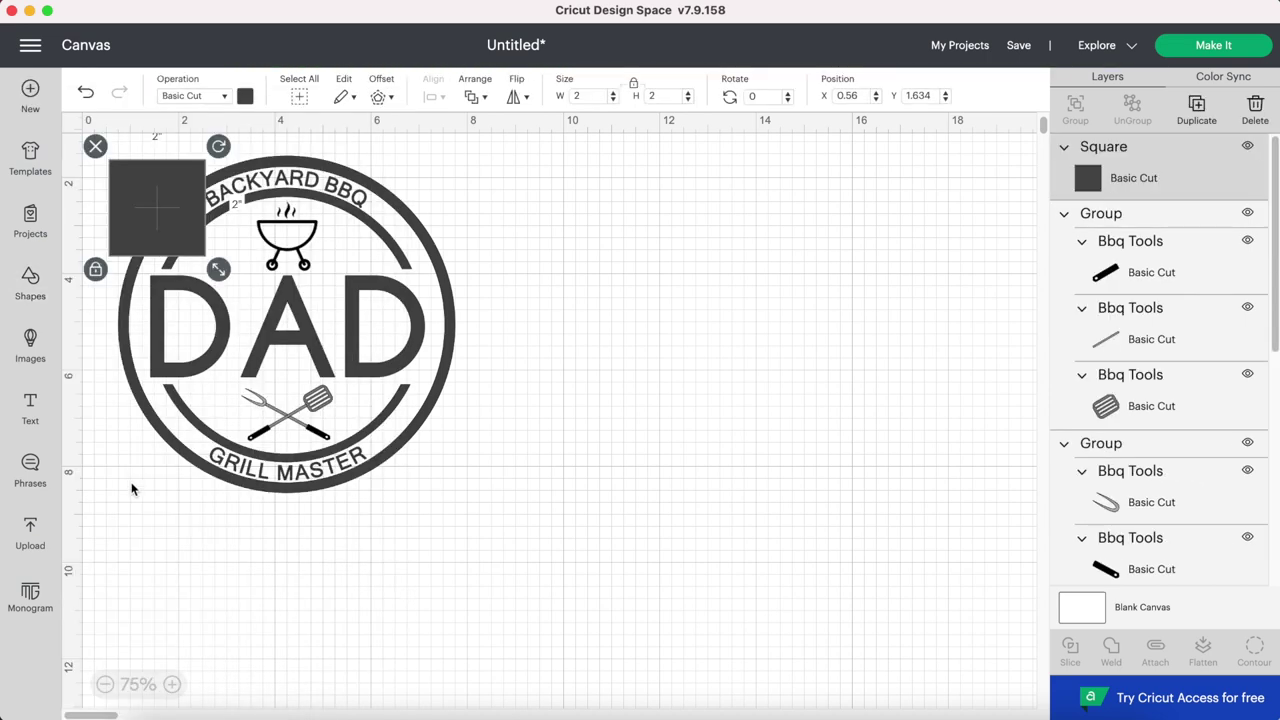
pyautogui.moveTo(155, 213); pyautogui.dragTo(213, 319)
pyautogui.moveTo(302, 339); pyautogui.dragTo(306, 368)
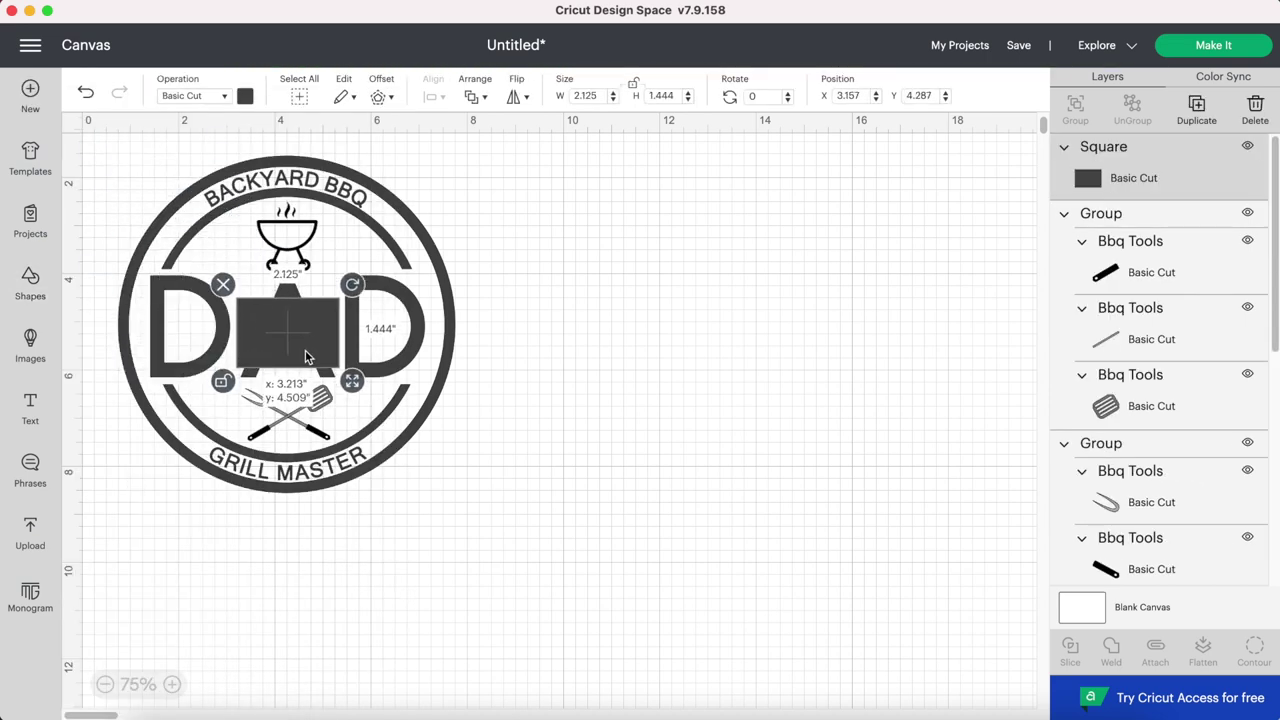
pyautogui.moveTo(352, 398); pyautogui.dragTo(348, 366)
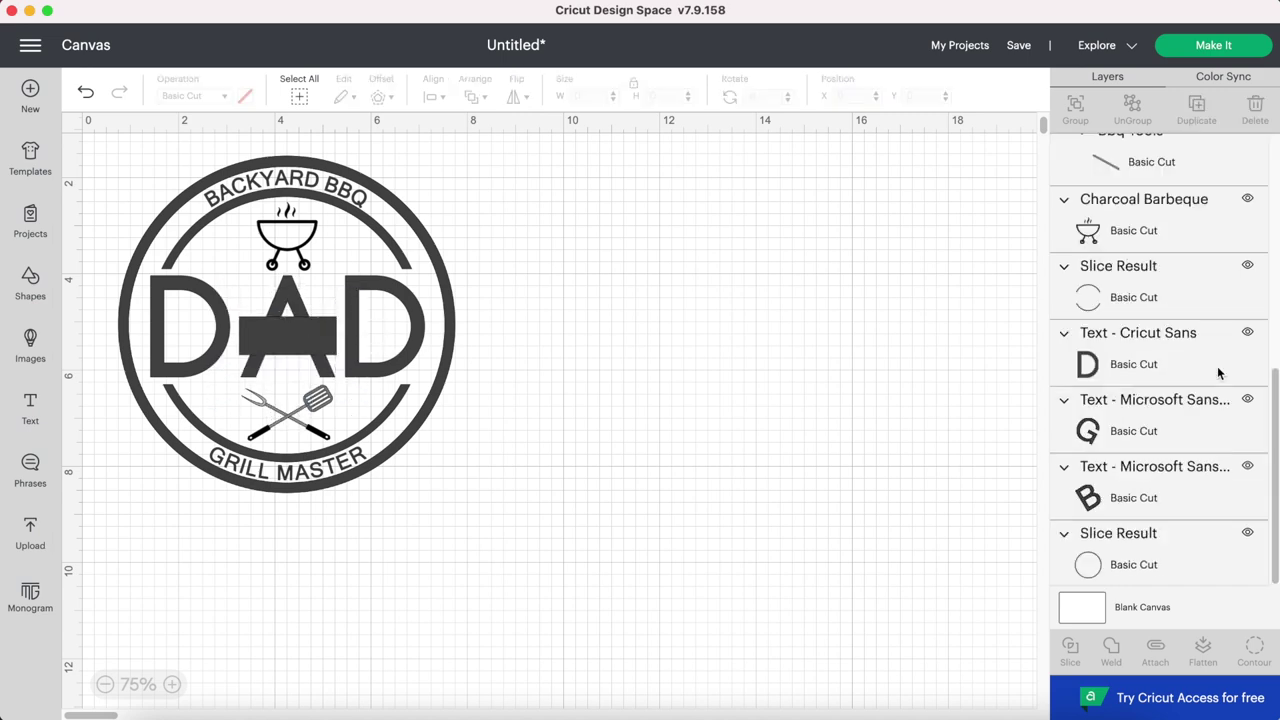
# Step: Slice the "DAD" text with the bar across the A
pyautogui.click(1218, 373)
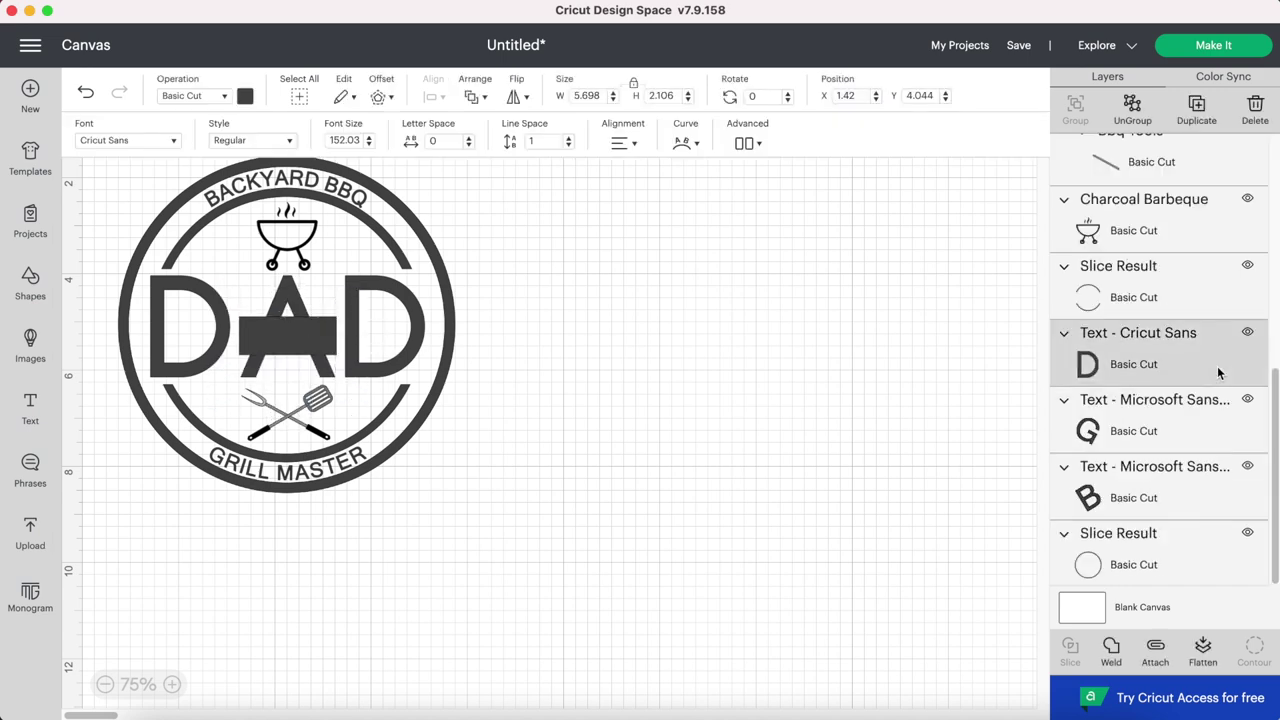
pyautogui.scroll(5, 1218, 373)
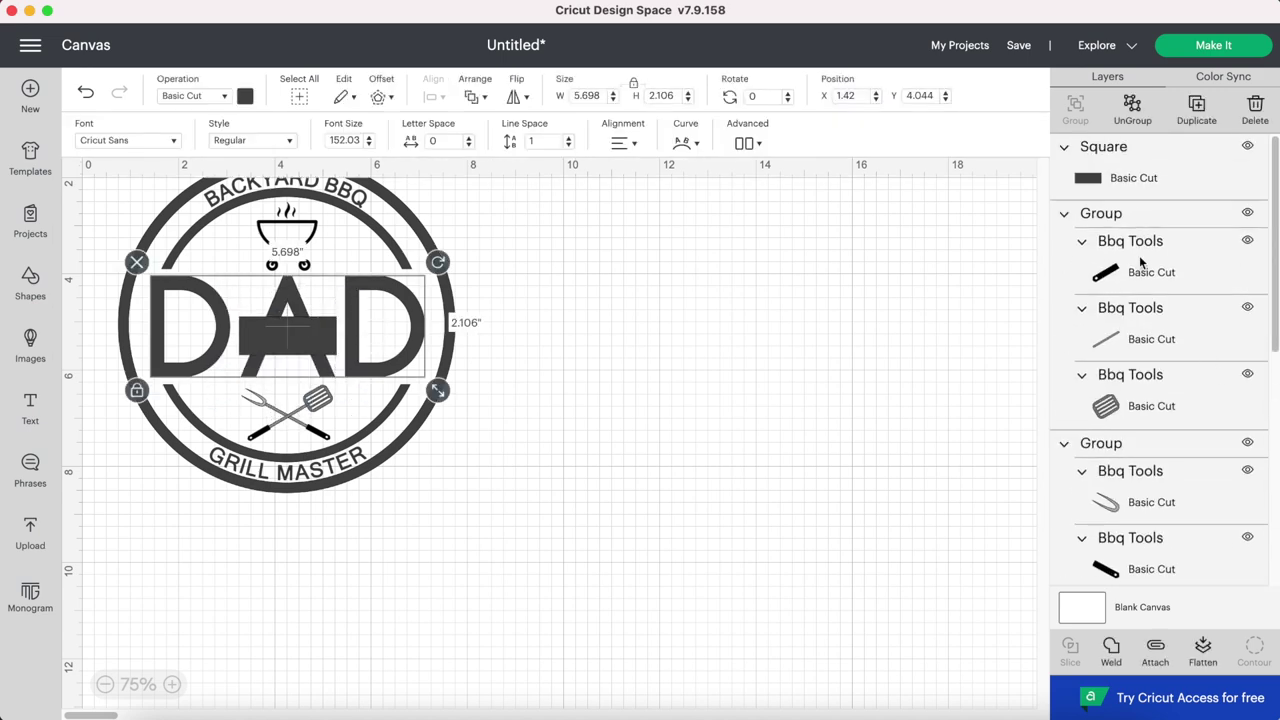
pyautogui.keyDown('shift'); pyautogui.click(1133, 177); pyautogui.keyUp('shift')
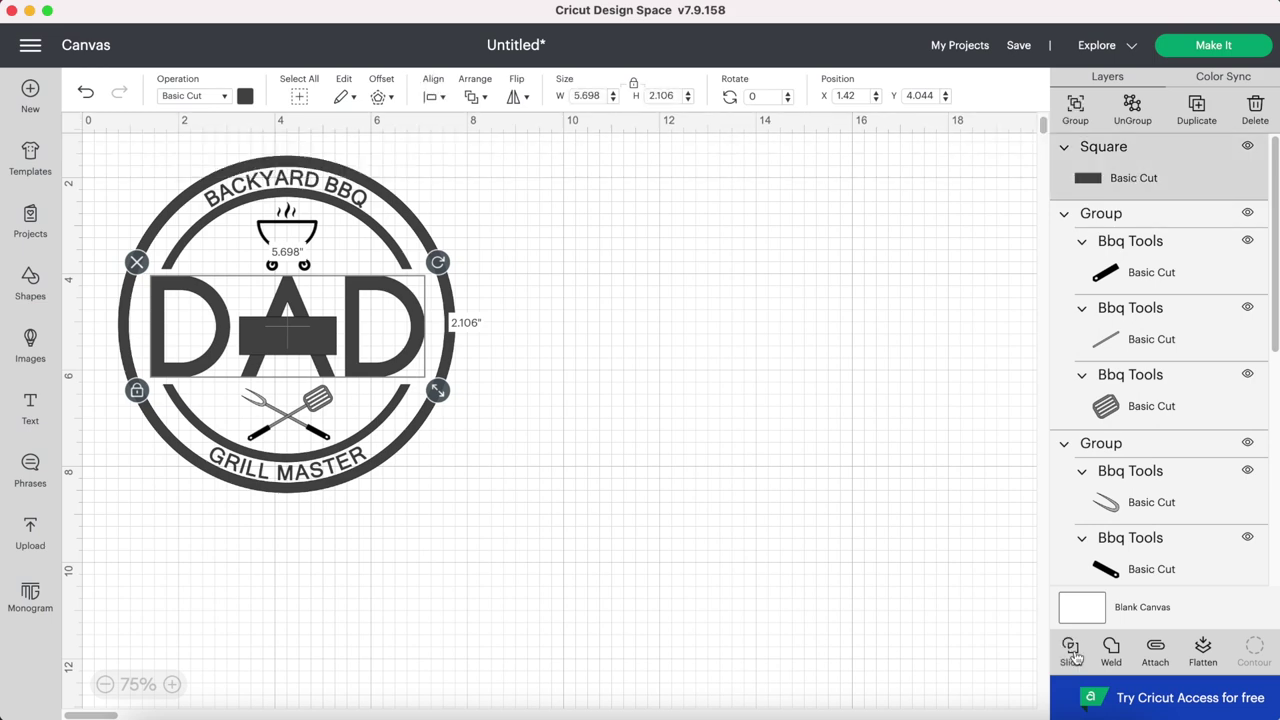
pyautogui.click(1073, 655)
# Step: Move the bar and cut-out pieces of the A off the badge and delete them
pyautogui.click(300, 336)
pyautogui.moveTo(304, 342)
pyautogui.mouseDown()
pyautogui.moveTo(715, 318)
pyautogui.moveTo(518, 349)
pyautogui.moveTo(695, 374)
pyautogui.moveTo(803, 423)
pyautogui.mouseUp()
pyautogui.moveTo(330, 330)
pyautogui.mouseDown()
pyautogui.moveTo(340, 374)
pyautogui.moveTo(330, 349)
pyautogui.mouseUp()
pyautogui.moveTo(593, 218); pyautogui.dragTo(846, 474)
pyautogui.press('Delete')
# Step: Enter "est" in the gap of the A and place a copy of it reading "2022" beside it
pyautogui.press('t')
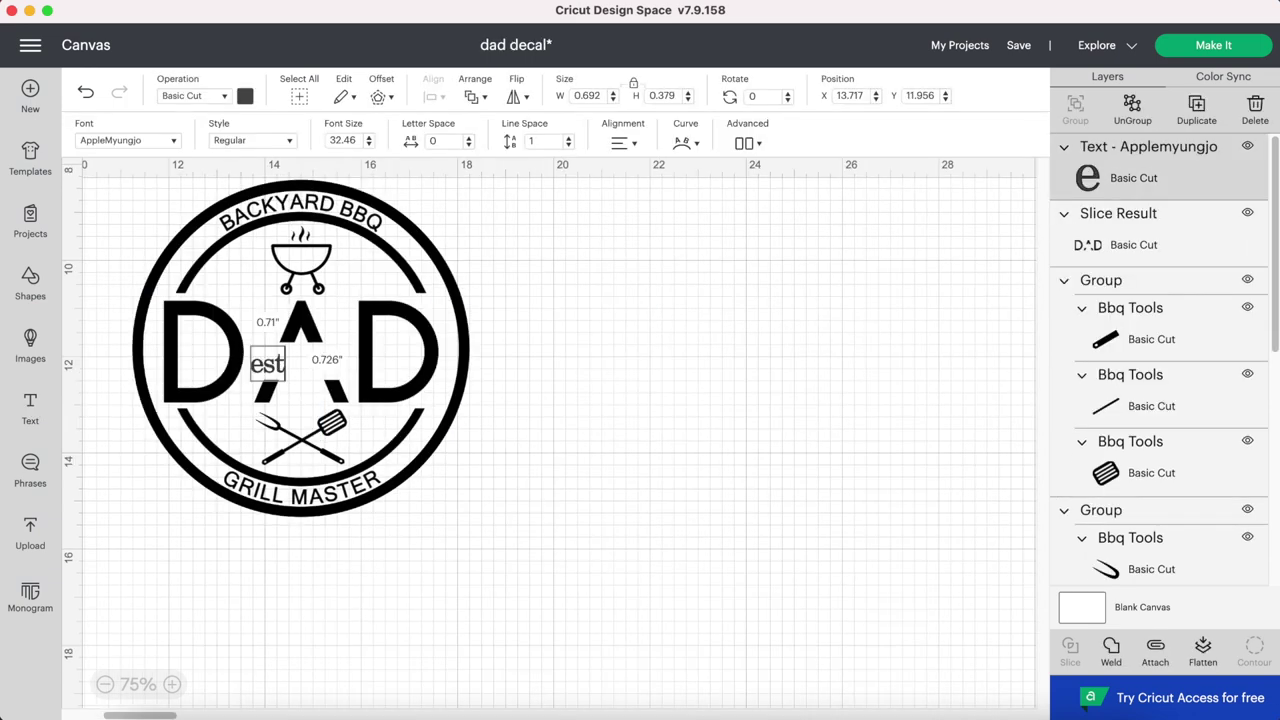
pyautogui.click(555, 356)
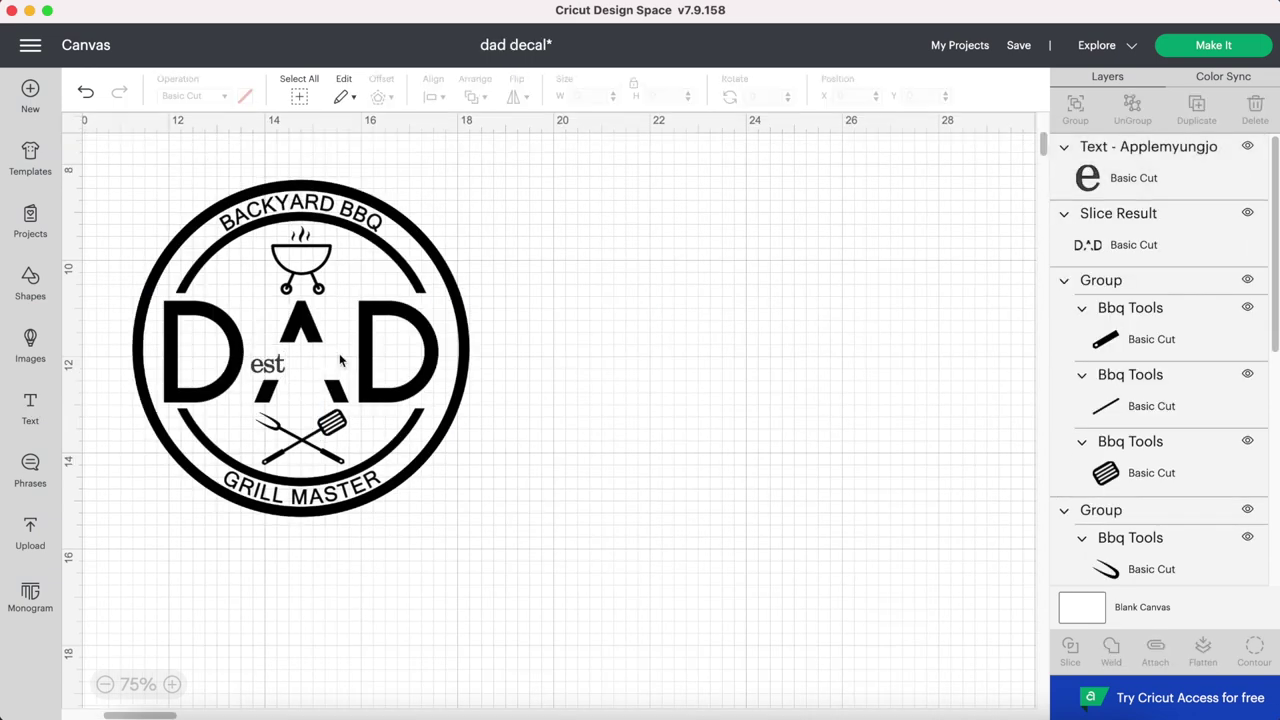
pyautogui.click(260, 369)
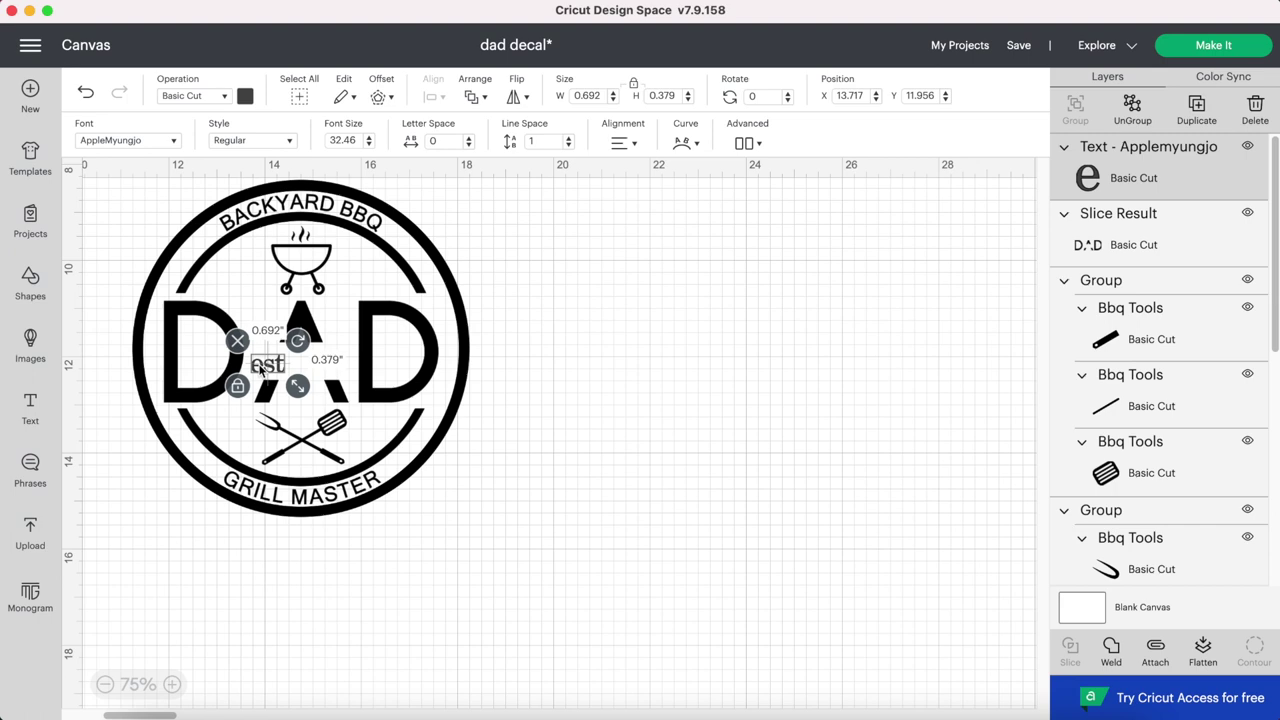
pyautogui.press('super+c')
pyautogui.press('super+v')
pyautogui.doubleClick(305, 369)
pyautogui.write('2022')
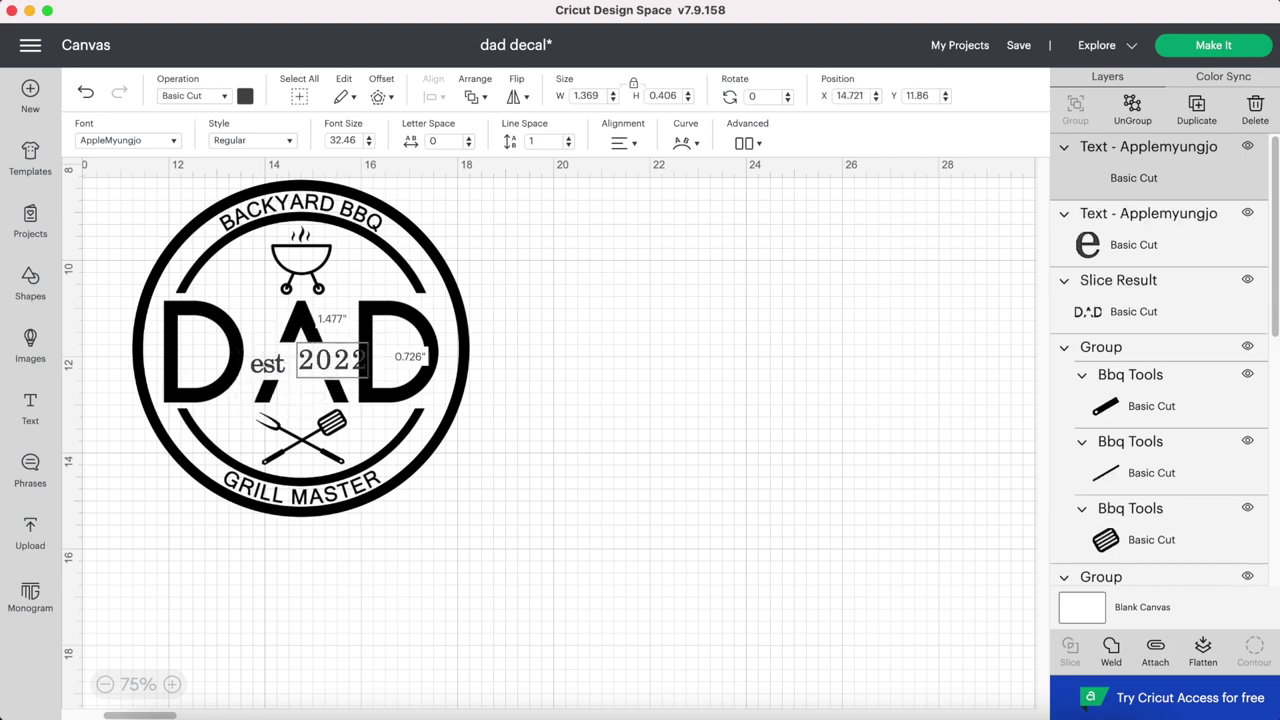
pyautogui.moveTo(339, 372); pyautogui.dragTo(332, 374)
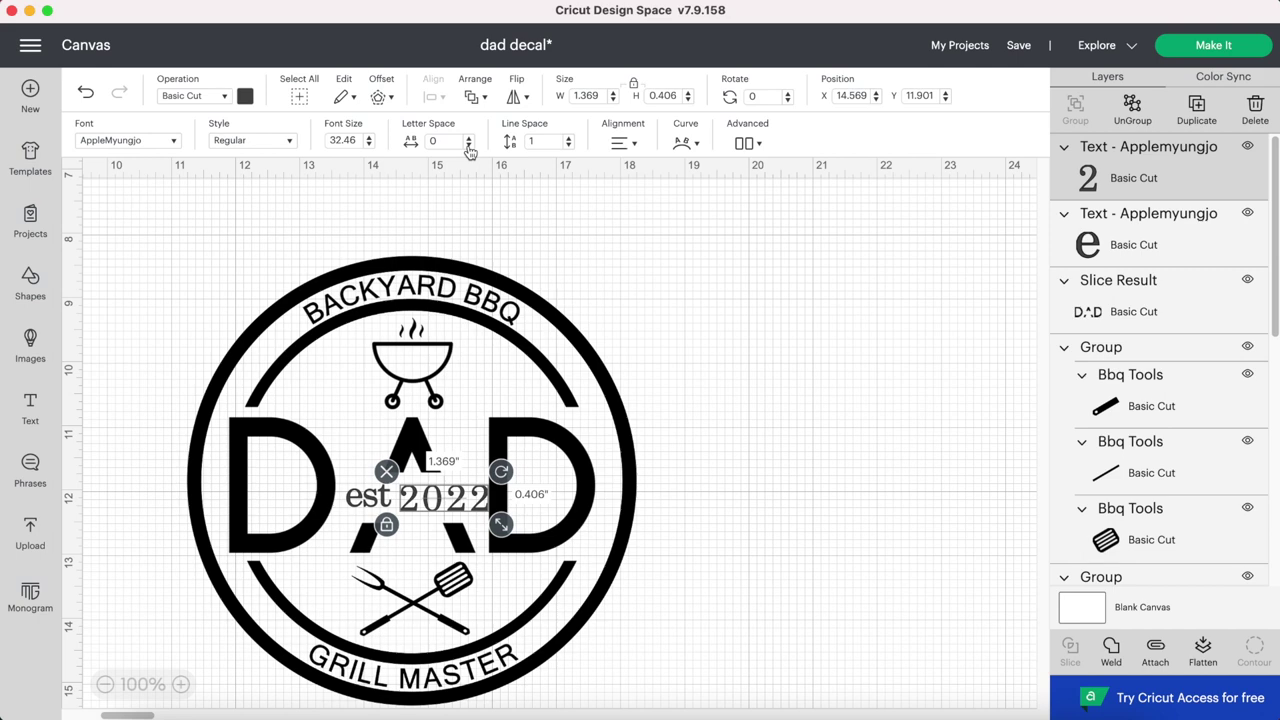
# Step: Set the letter spacing of "2022" to -1.6
pyautogui.click(468, 146)
pyautogui.click(468, 146)
pyautogui.click(468, 146)
pyautogui.click(468, 146)
pyautogui.click(468, 146)
pyautogui.click(468, 146)
pyautogui.click(469, 147)
pyautogui.click(469, 147)
pyautogui.click(469, 147)
pyautogui.click(469, 147)
pyautogui.click(469, 147)
pyautogui.click(469, 147)
pyautogui.click(469, 147)
pyautogui.click(469, 147)
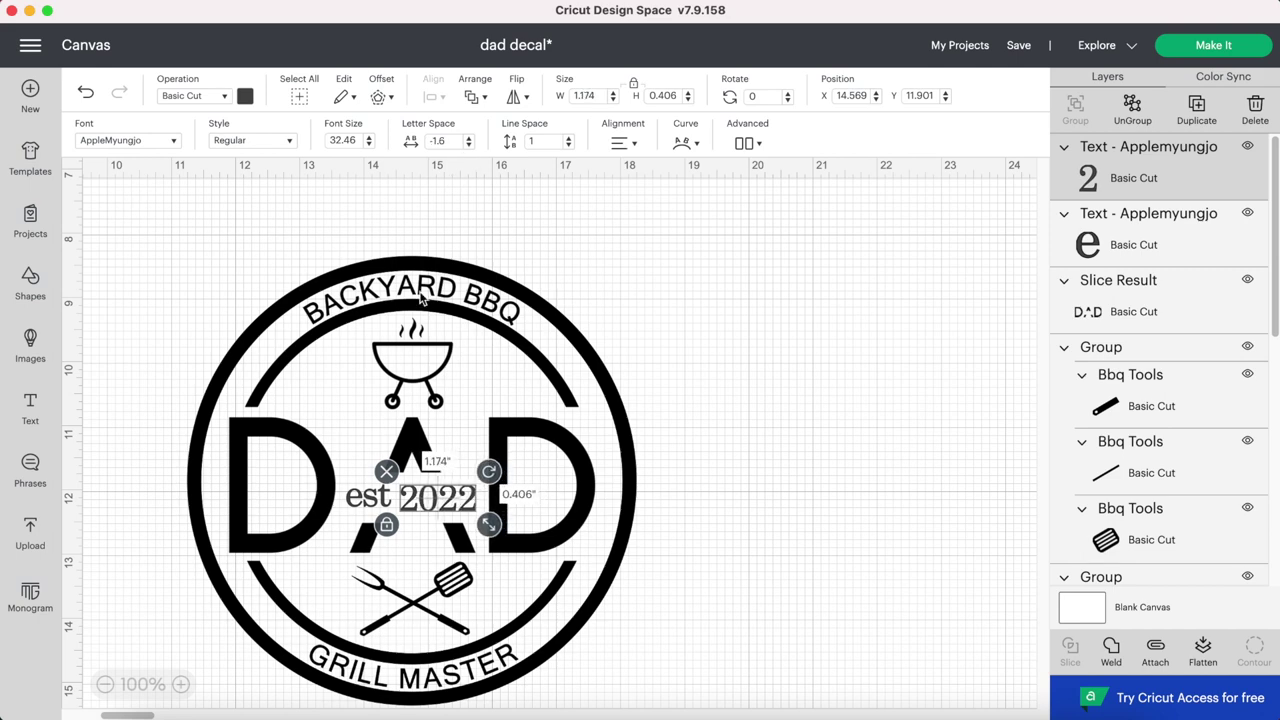
# Step: Nudge "est" and "2022" so they sit level and close together in the gap of the A
pyautogui.moveTo(440, 497); pyautogui.dragTo(369, 505)
pyautogui.click(367, 505)
pyautogui.click(840, 472)
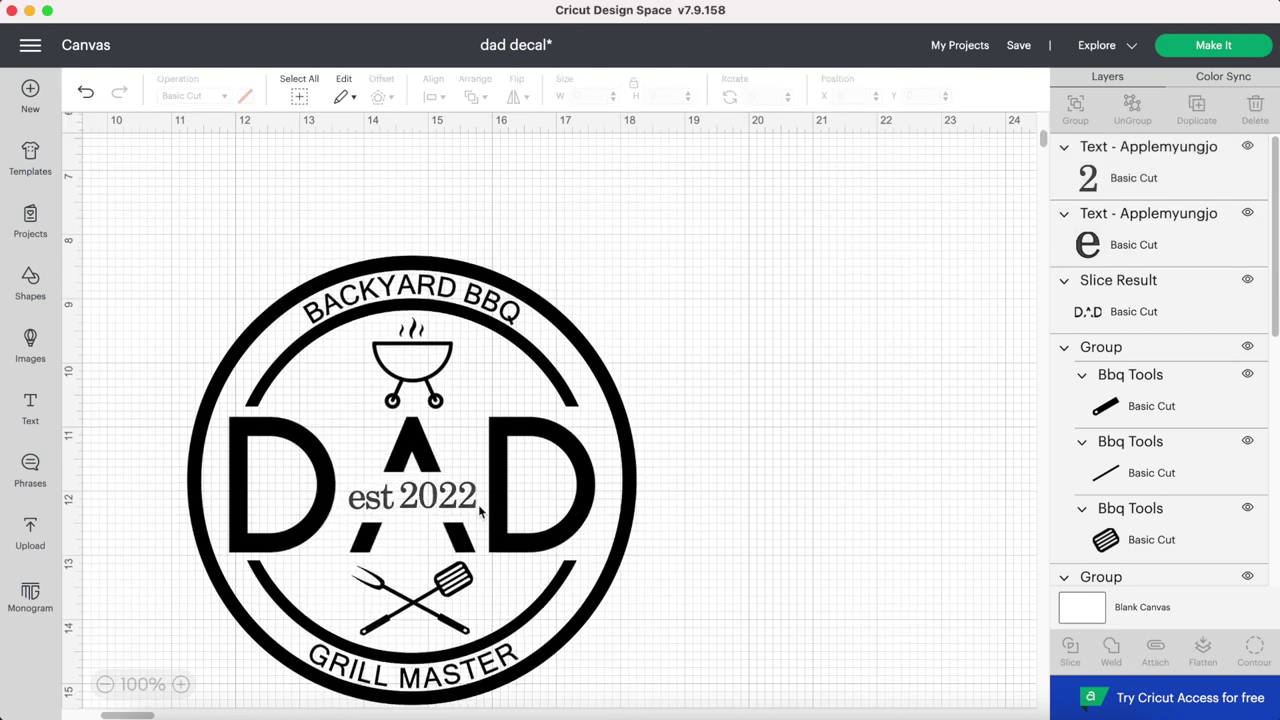
pyautogui.click(445, 500)
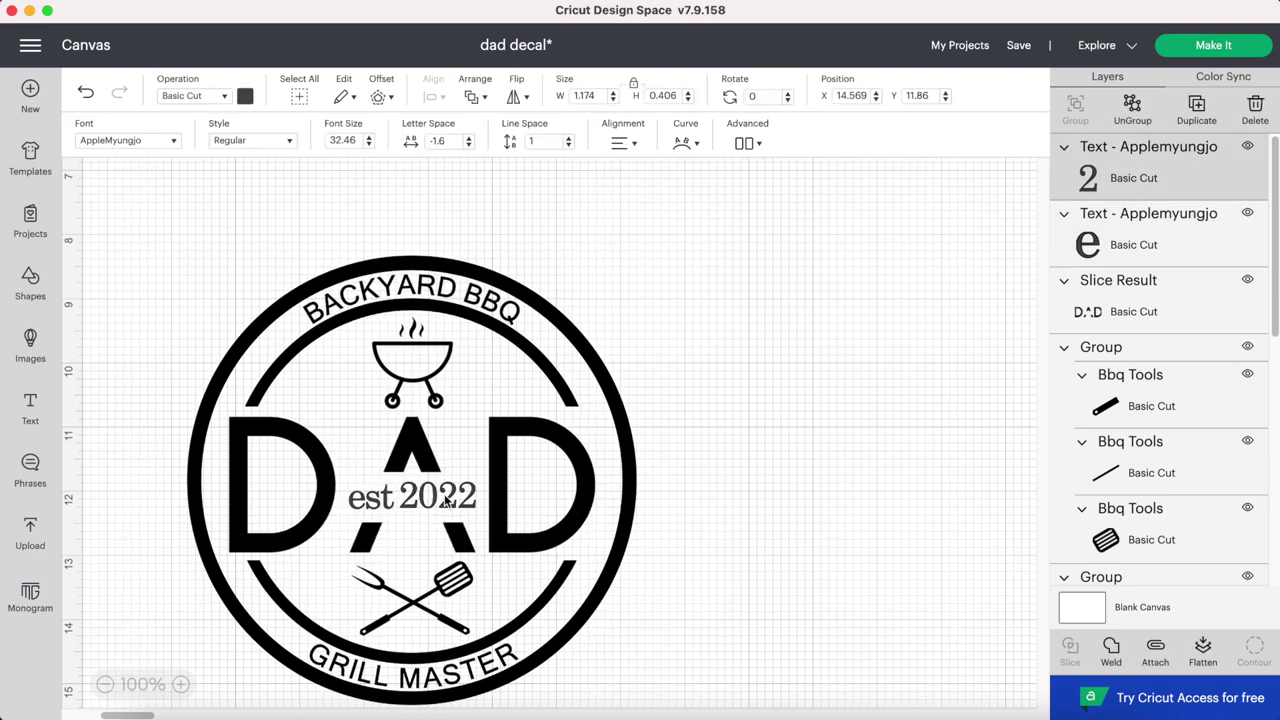
pyautogui.click(855, 479)
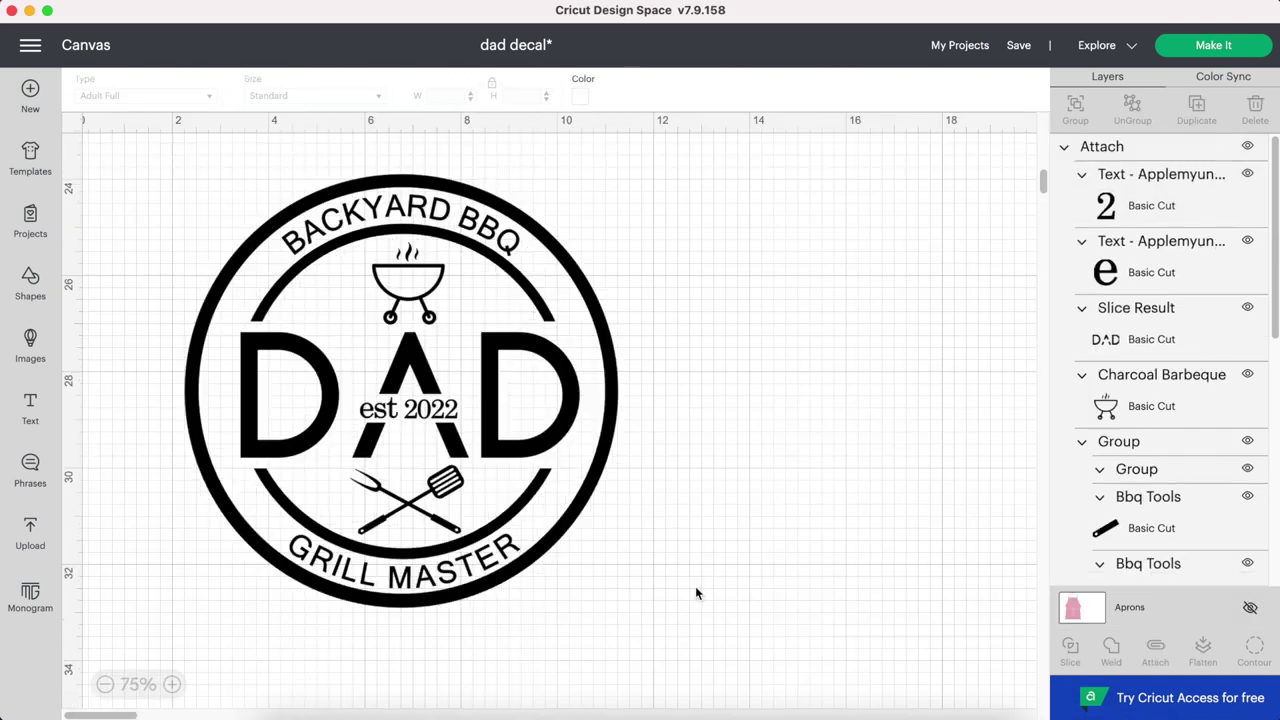
# Step: Select the whole attached badge design and change its material color to white
pyautogui.moveTo(697, 591); pyautogui.dragTo(170, 150)
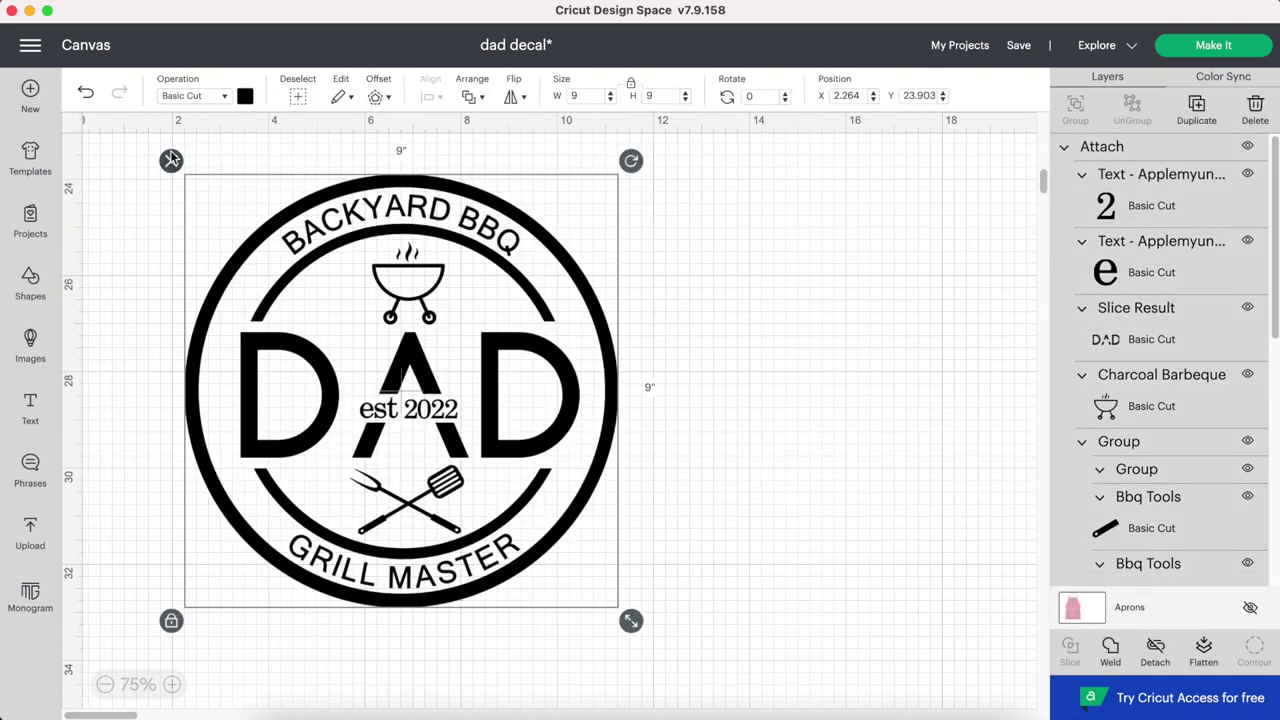
pyautogui.click(243, 95)
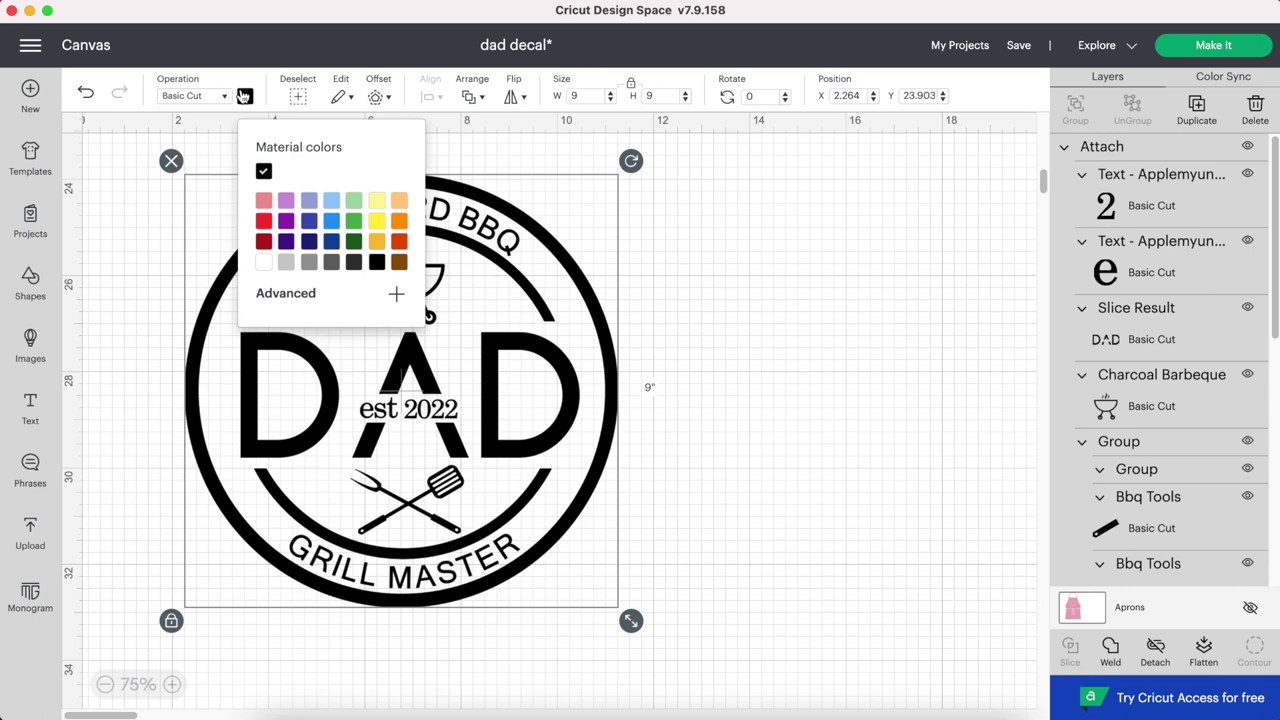
pyautogui.click(263, 263)
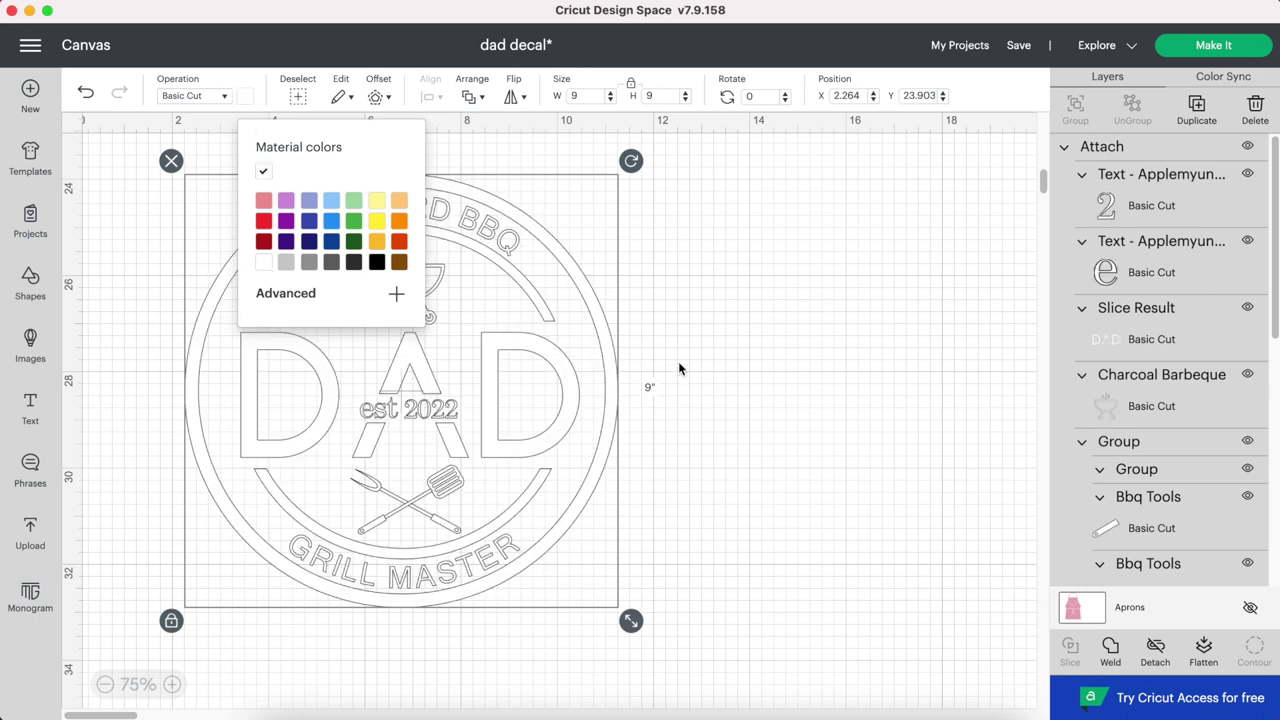
pyautogui.click(763, 376)
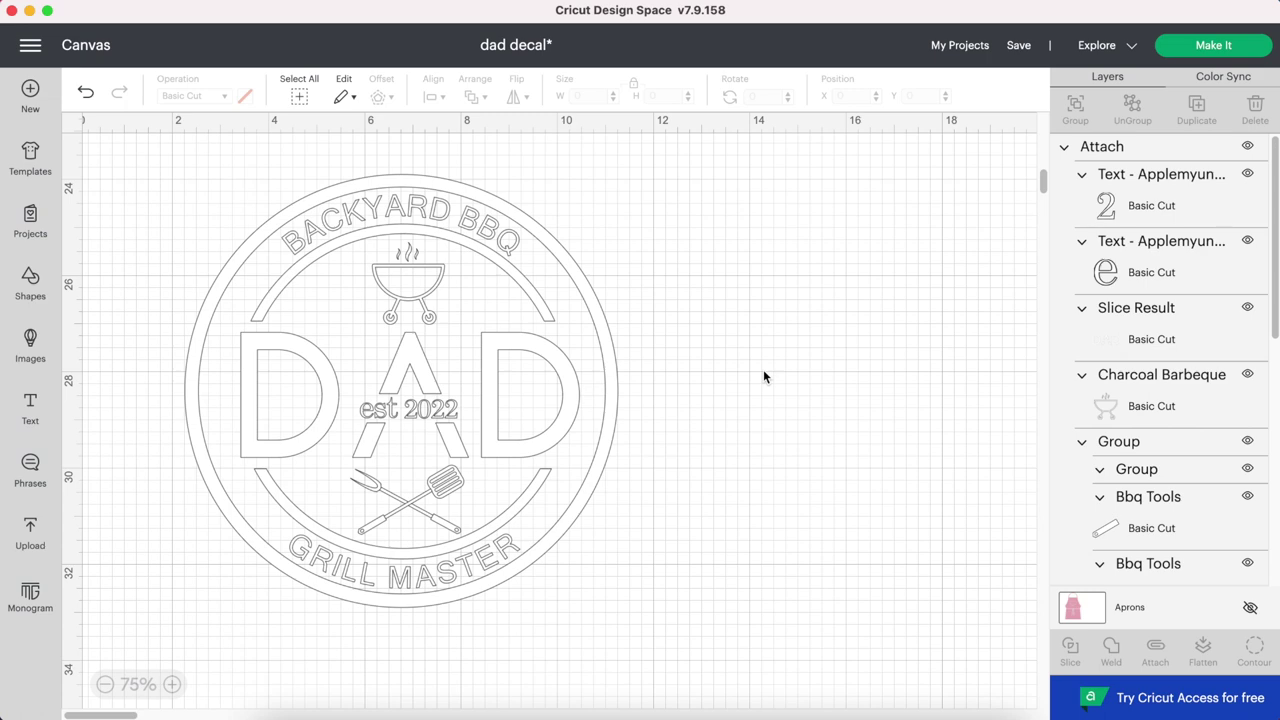
# Step: Prepare the design for cutting on the 12 in x 12 in mat with Mirror on, and choose Everyday Iron-On as base material
pyautogui.click(1204, 46)
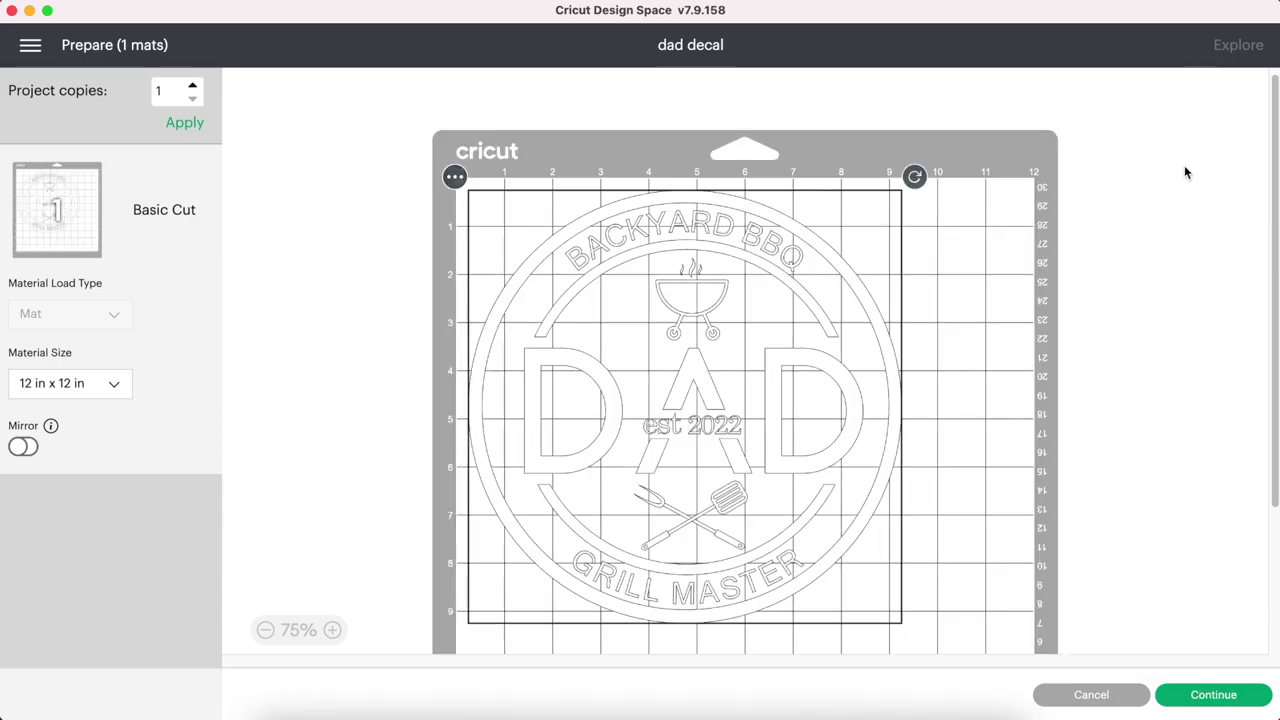
pyautogui.scroll(-1, 1184, 172)
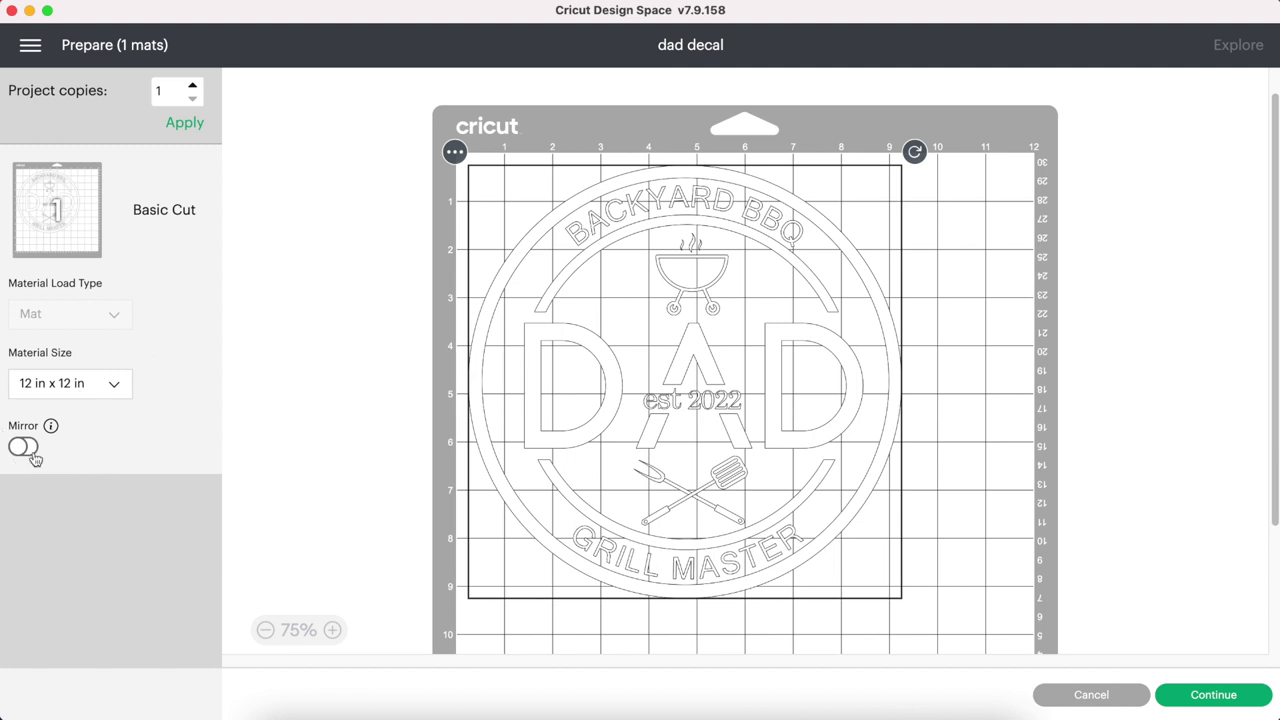
pyautogui.click(22, 449)
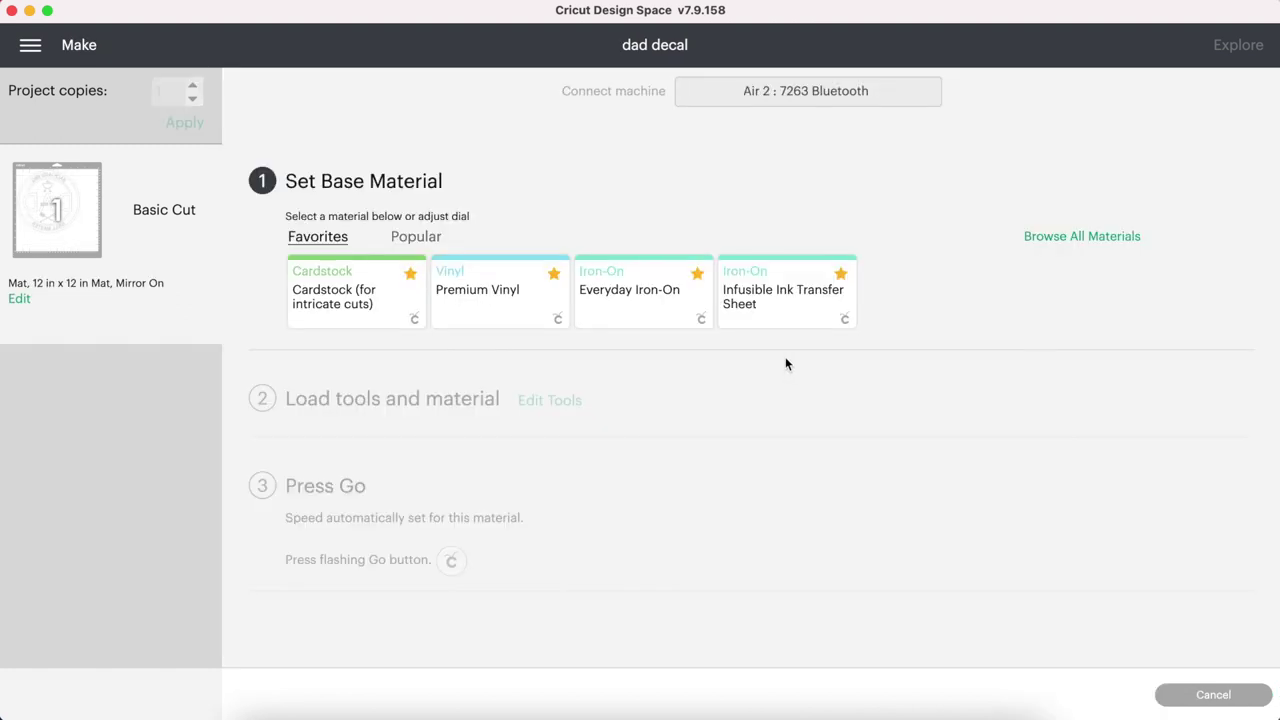
pyautogui.click(644, 315)
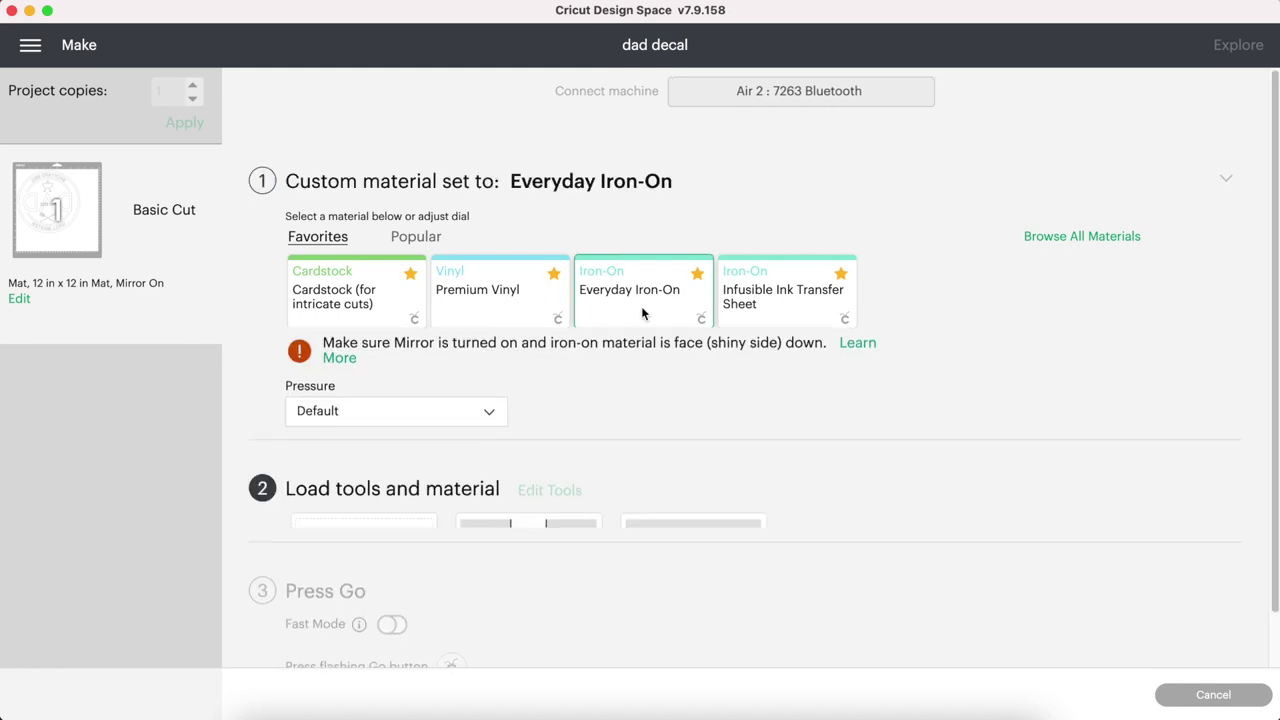